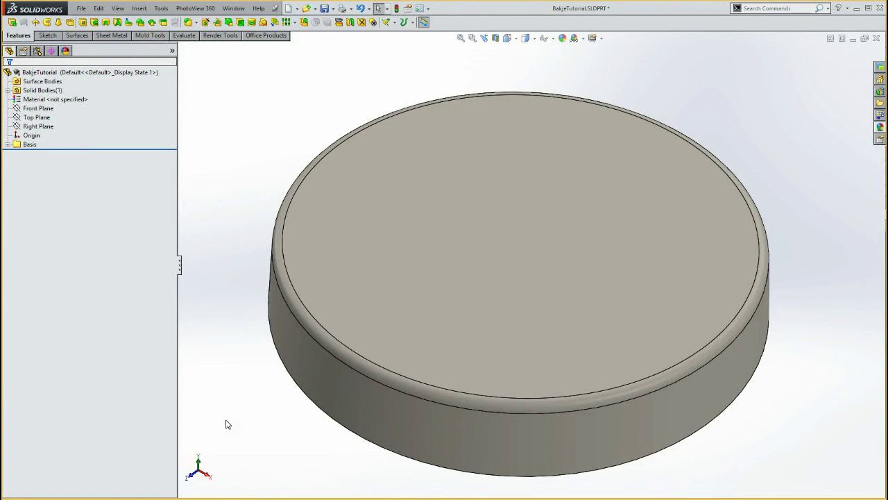
Step: Orbit the disc to inspect its inner wall and flat closed face
mouse_move(226, 424)
middle_mouse_down()
mouse_move(232, 225)
mouse_move(254, 156)
mouse_move(228, 174)
mouse_move(621, 258)
mouse_move(707, 292)
mouse_move(697, 242)
mouse_move(575, 246)
middle_mouse_up()
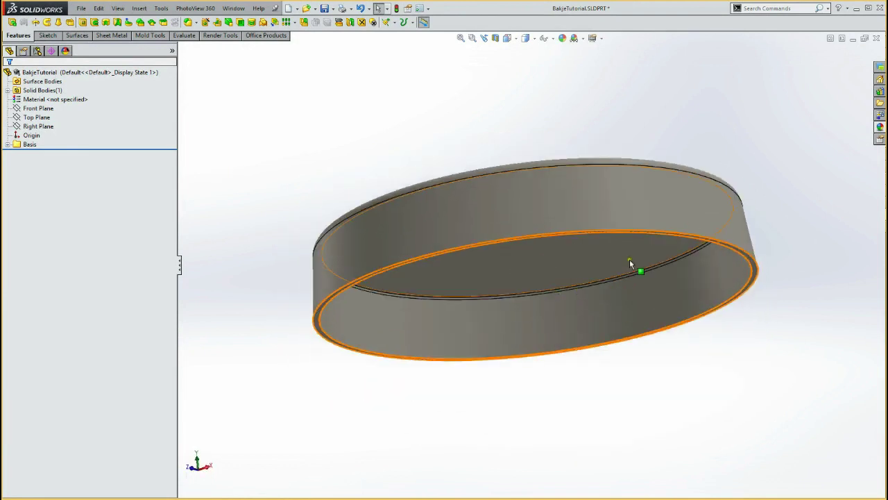
middle_click_drag(592, 279, 625, 272)
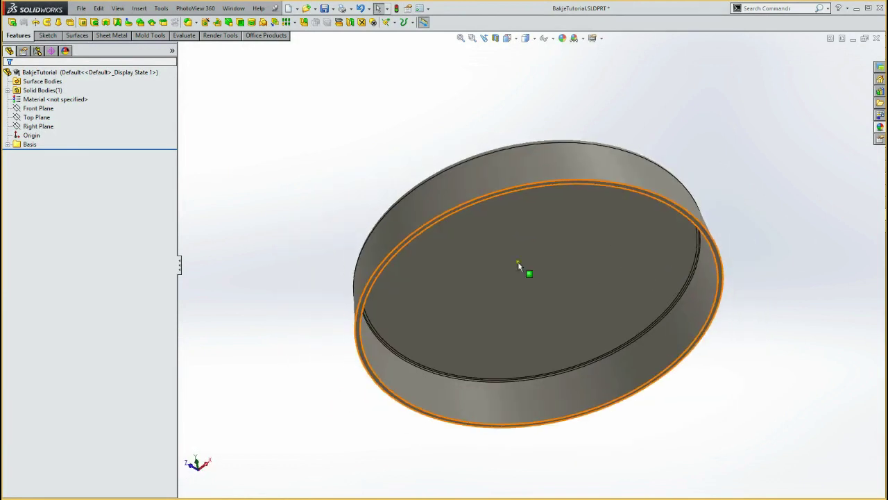
middle_click_drag(690, 241, 710, 285)
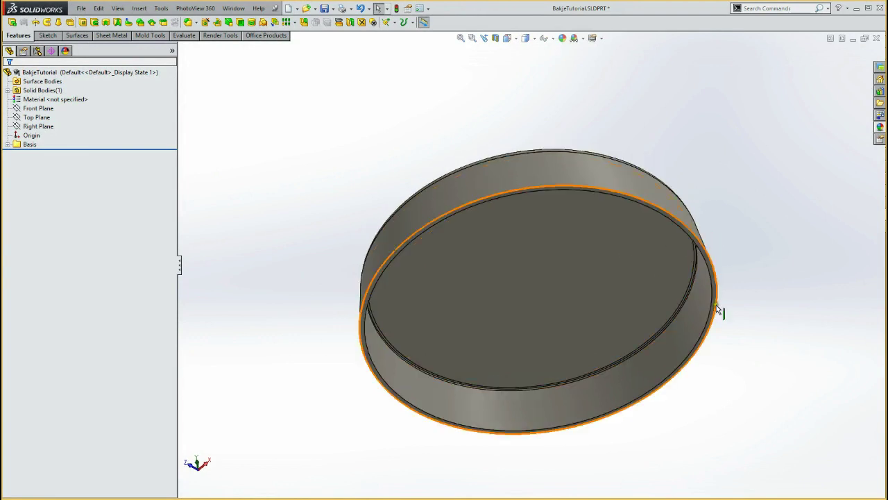
mouse_move(614, 325)
middle_mouse_down()
mouse_move(563, 340)
mouse_move(467, 295)
mouse_move(281, 149)
middle_mouse_up()
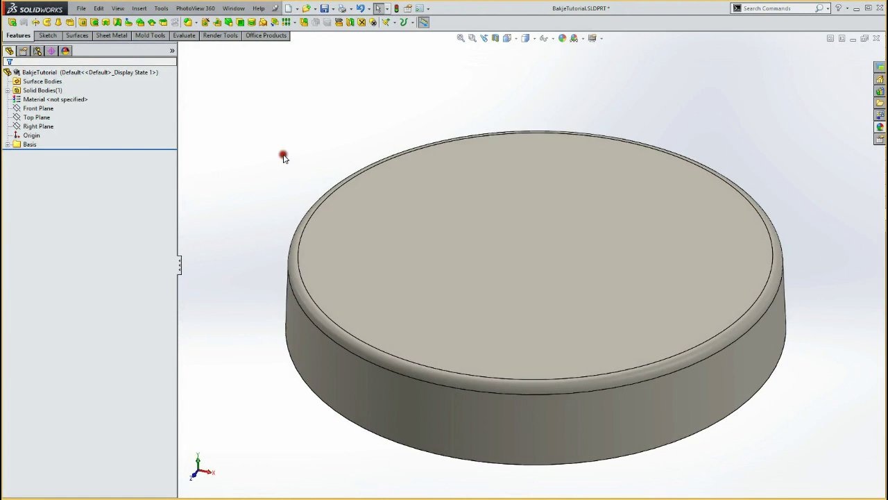
Step: Insert Battery-compartment-tutorial.SLDPRT beside the disc, ready for Locate Part positioning
left_click(139, 8)
left_click(156, 189)
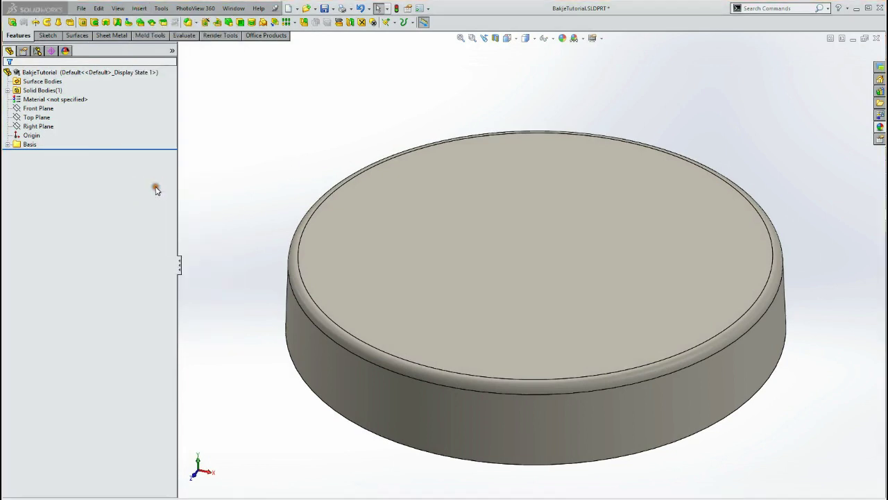
left_click(458, 285)
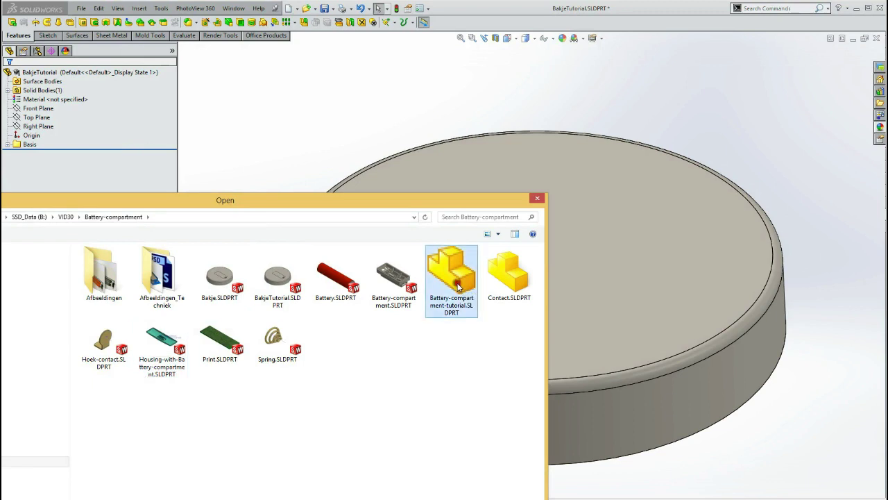
double_click(458, 285)
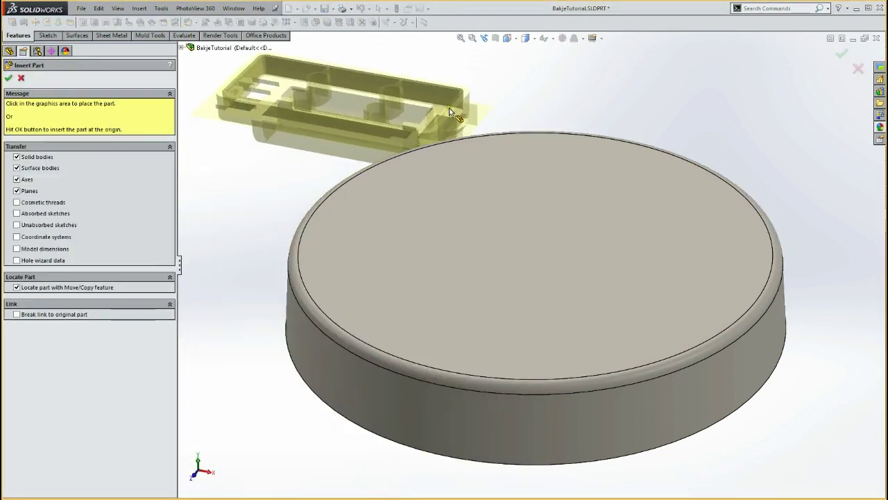
left_click(450, 111)
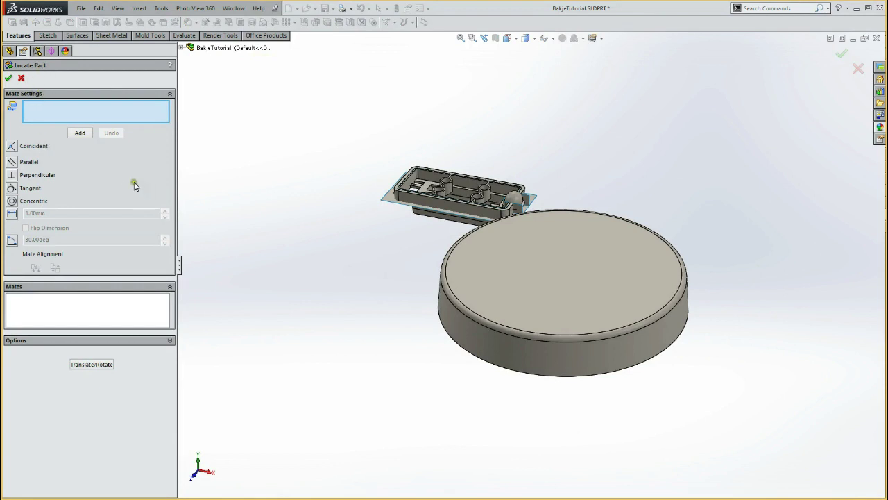
left_click(181, 48)
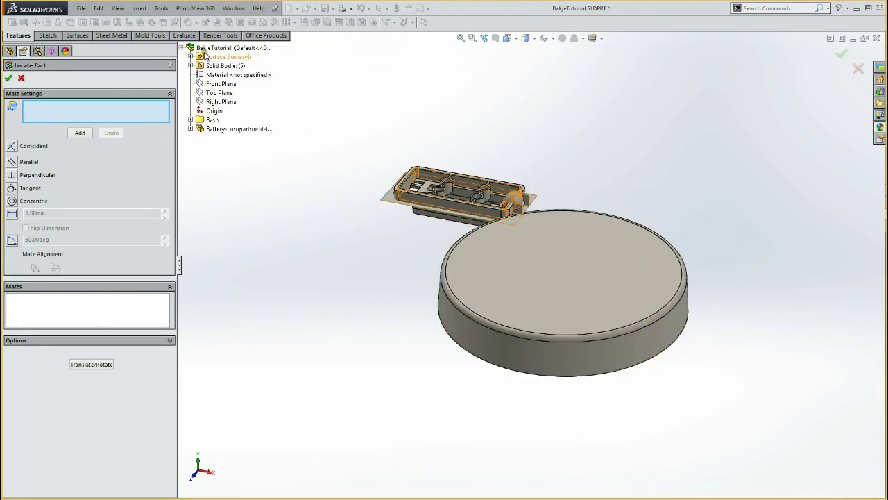
Step: Add a Coincident mate between Front Plane-Battery-compartment-tutorial and the part's Front Plane
left_click(191, 129)
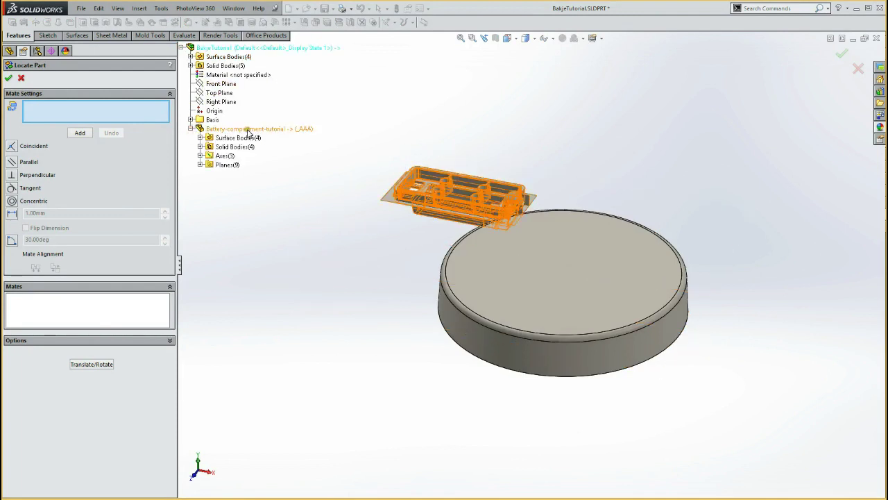
left_click(200, 165)
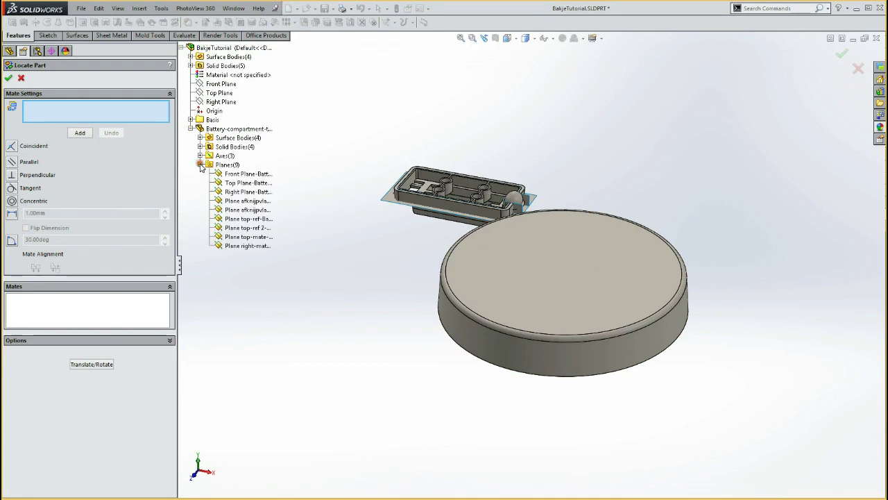
left_click(246, 175)
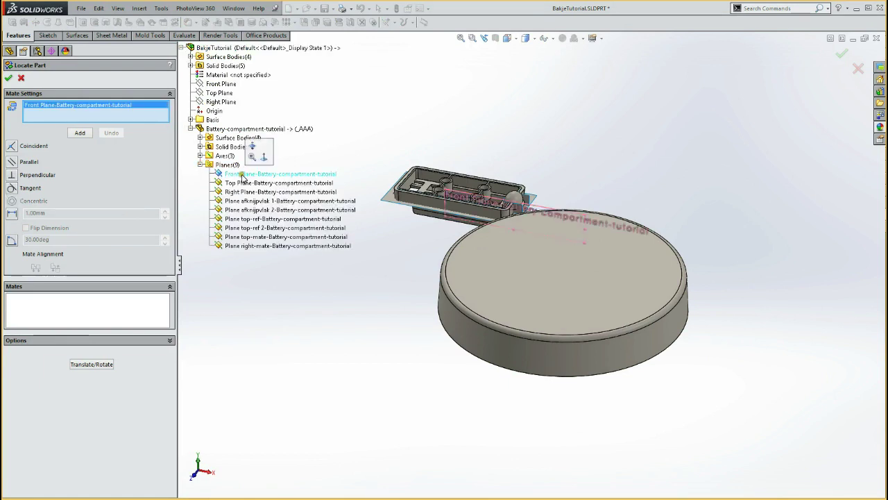
left_click(221, 84)
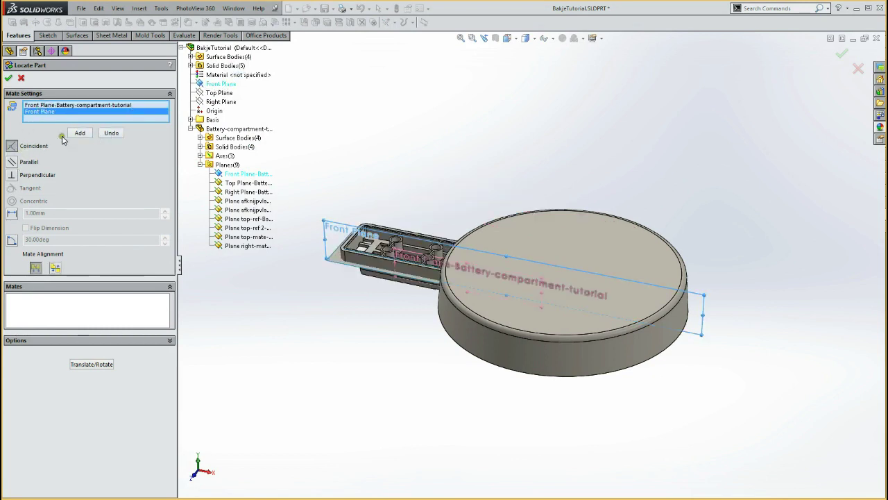
left_click(79, 133)
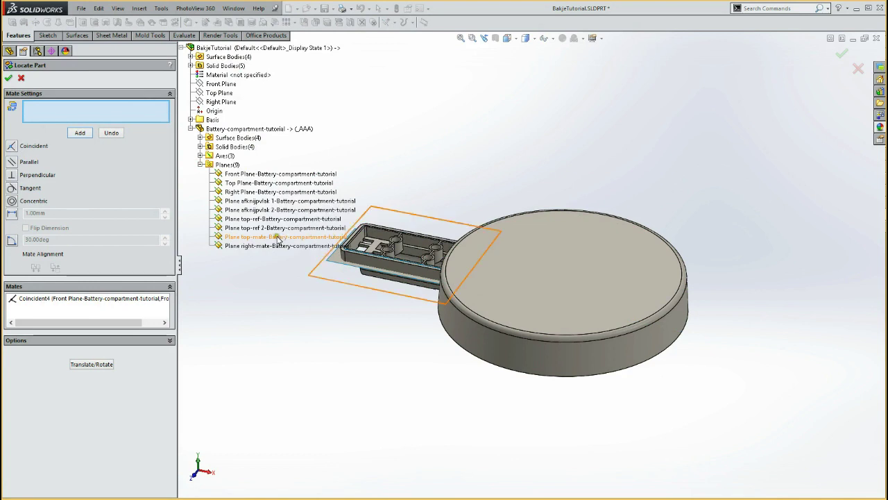
Step: Add a 0 mm Distance mate between the compartment's top-mate plane and Top Plane
left_click(272, 237)
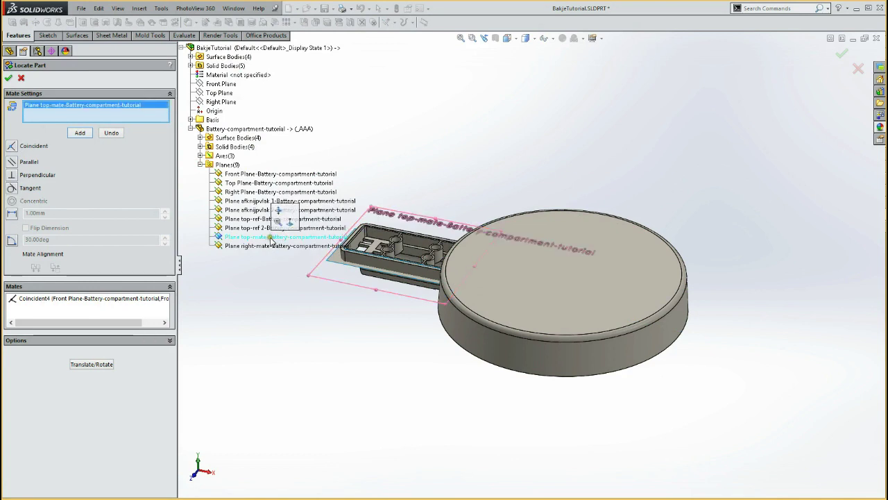
left_click(216, 93)
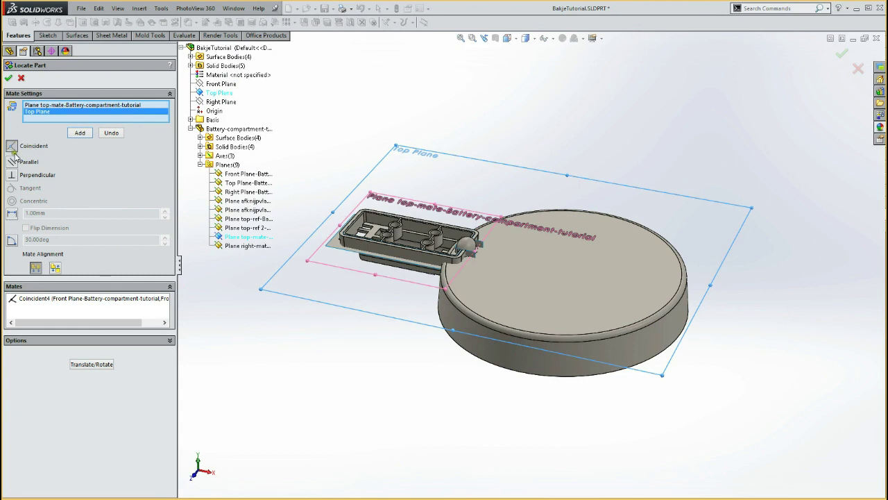
left_click(11, 215)
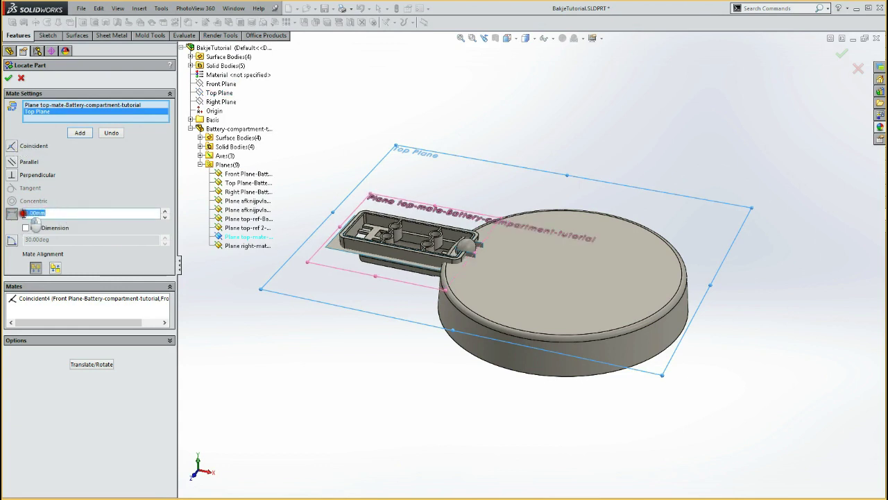
type("0")
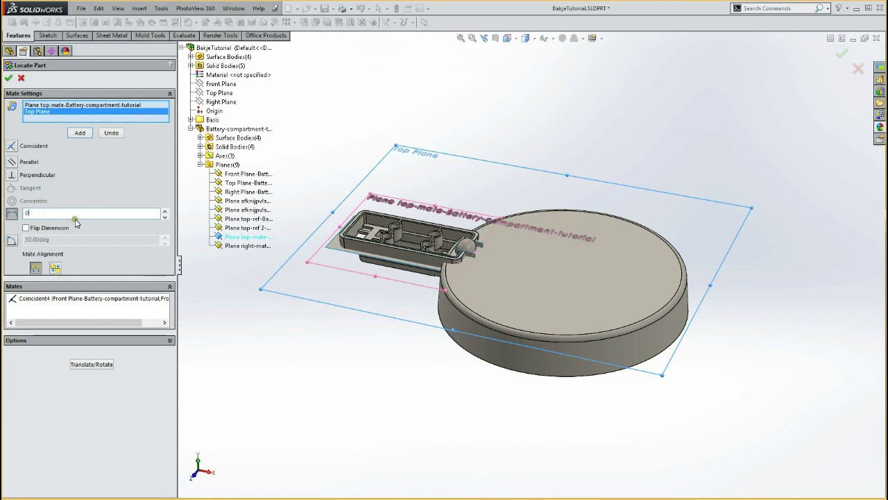
left_click(80, 132)
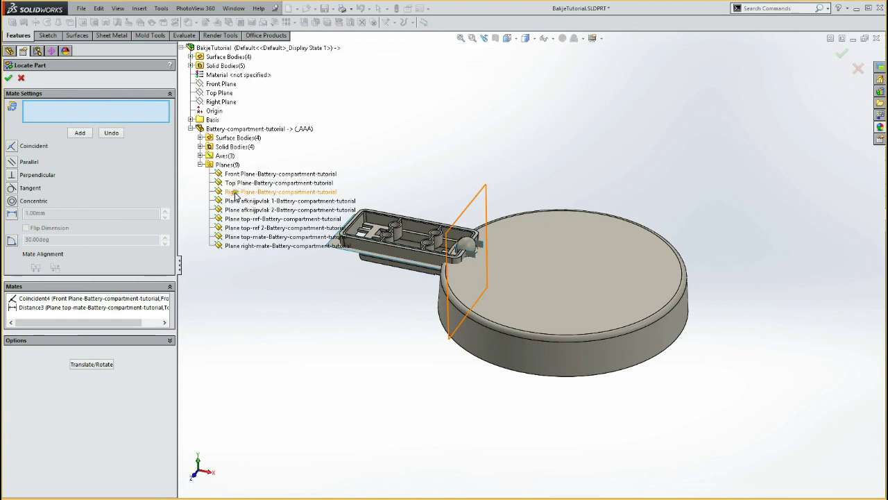
left_click(244, 193)
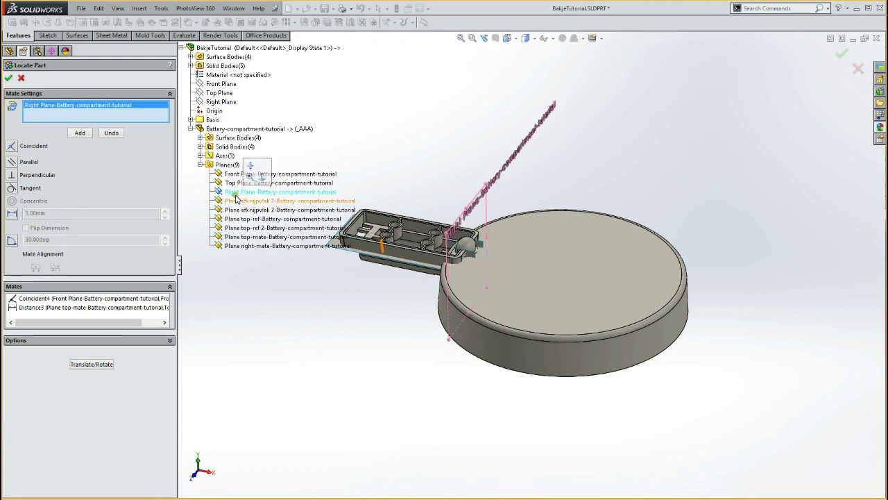
Step: Add a flipped 45 mm Distance mate between the compartment's and part's Right Planes
left_click(221, 102)
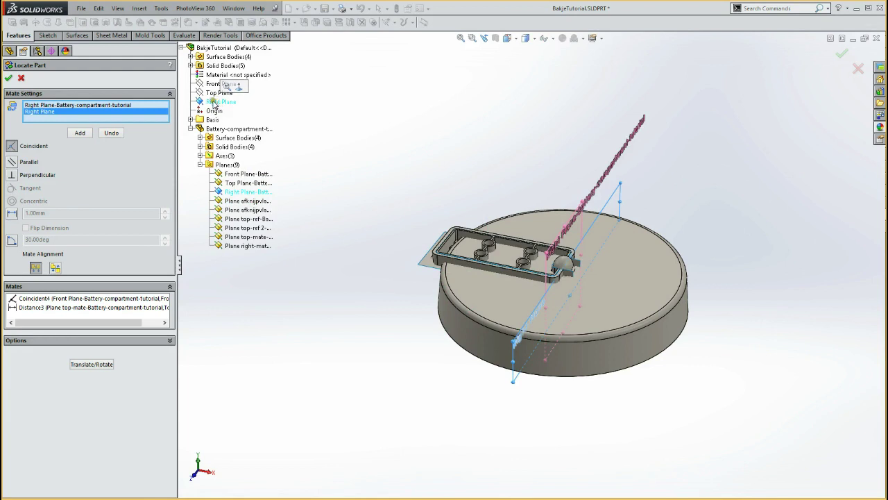
left_click(12, 214)
left_click(167, 212)
left_click(167, 212)
left_click(166, 217)
left_click(166, 216)
left_click(166, 217)
left_click(165, 210)
left_click(165, 210)
left_click(165, 210)
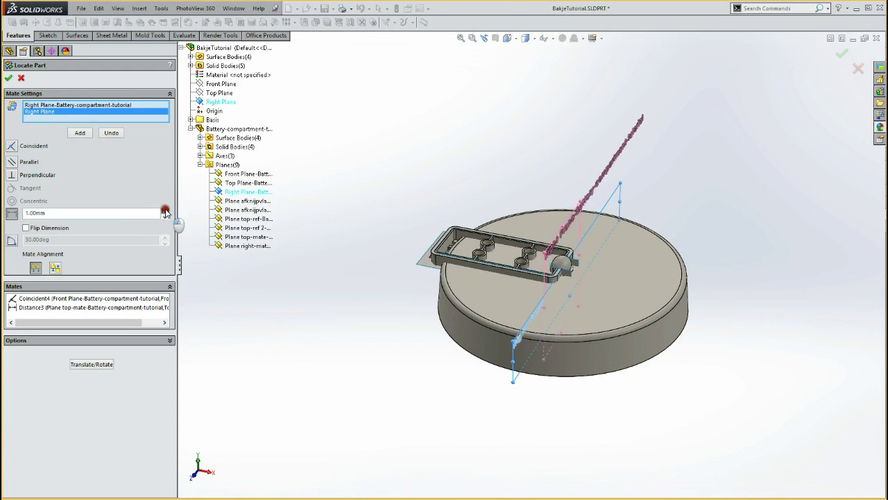
left_click(25, 227)
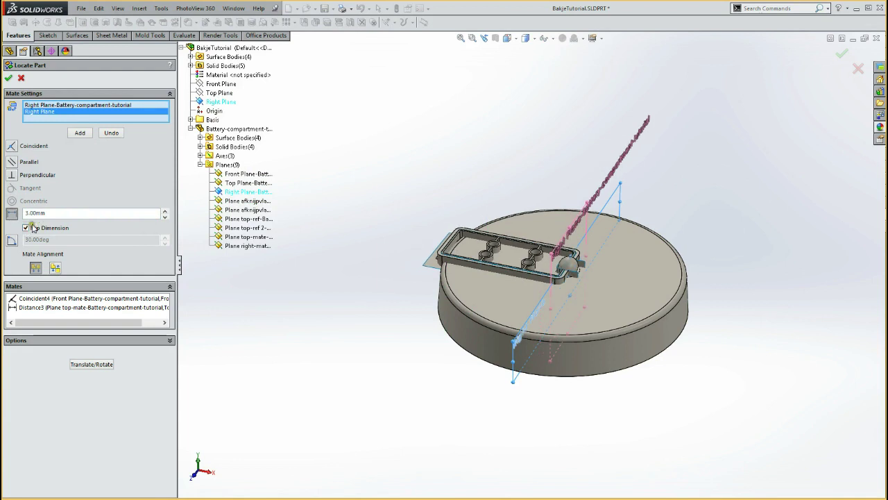
left_click_drag(32, 214, 20, 214)
type("45")
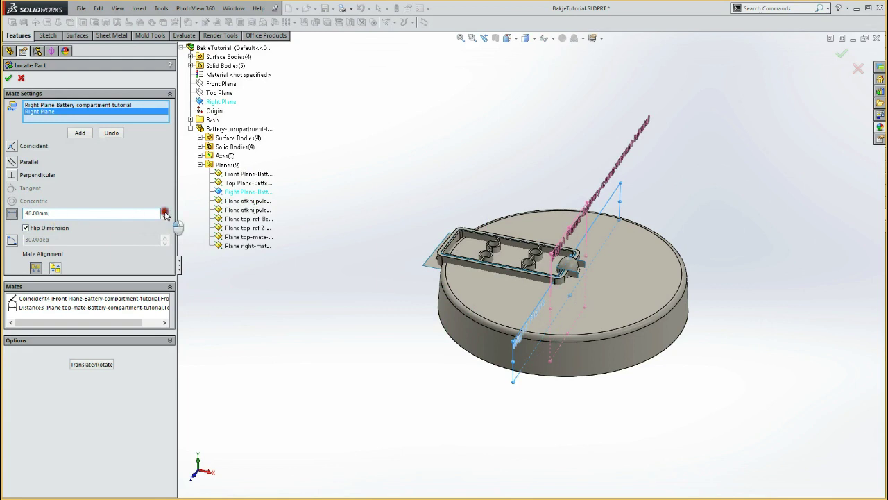
key("Return")
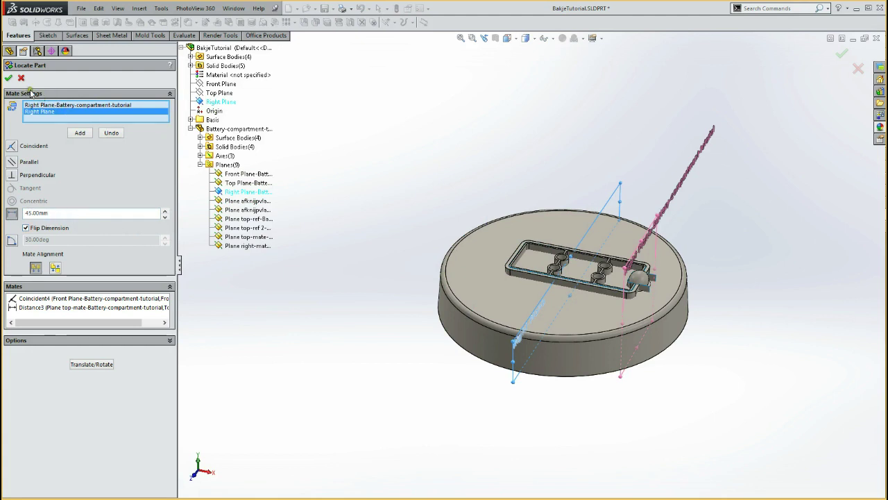
left_click(80, 132)
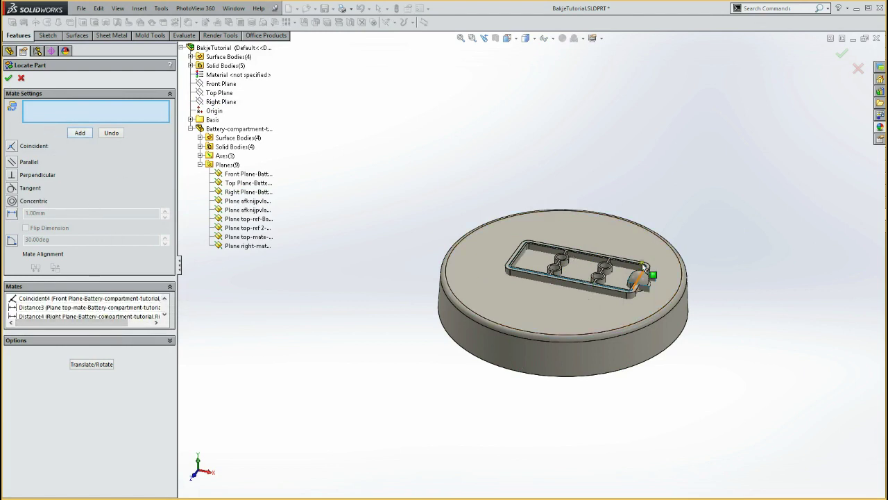
Step: Finish positioning the compartment and switch to an isometric view
left_click(10, 78)
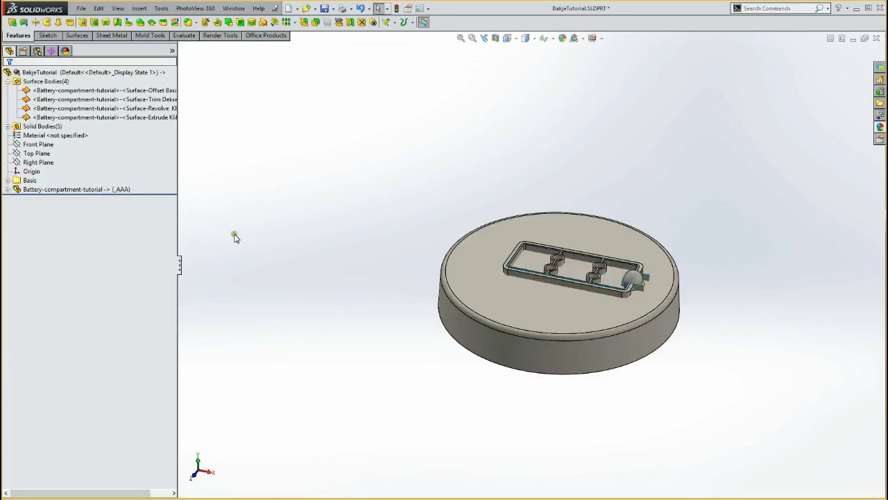
left_click(7, 189)
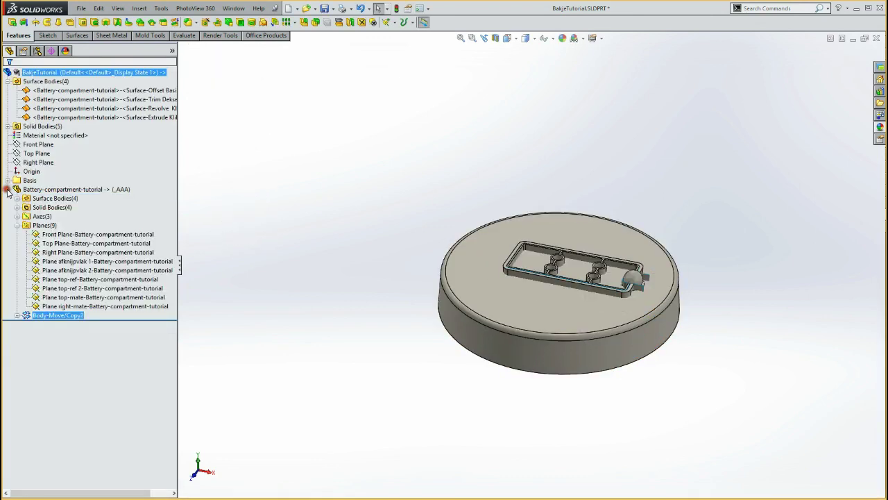
left_click(65, 234)
left_click(76, 307, "ctrl")
left_click(77, 309, "shift")
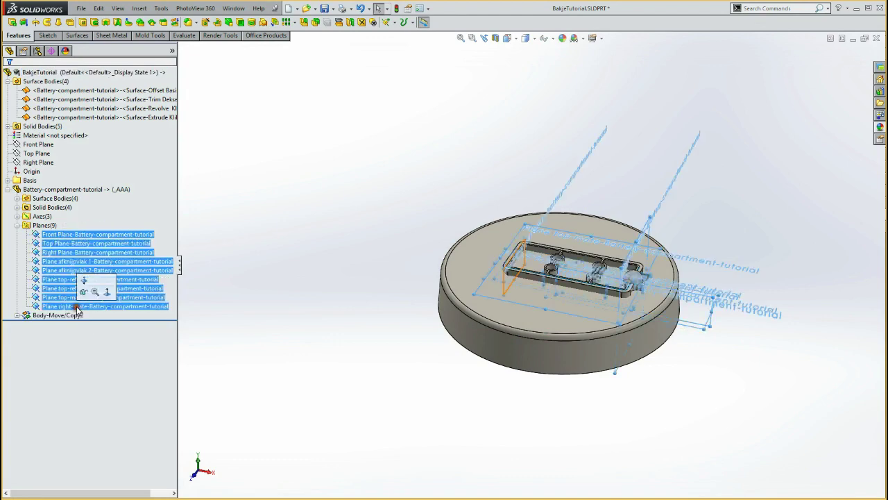
left_click(80, 288)
left_click(279, 251)
key("ctrl+7")
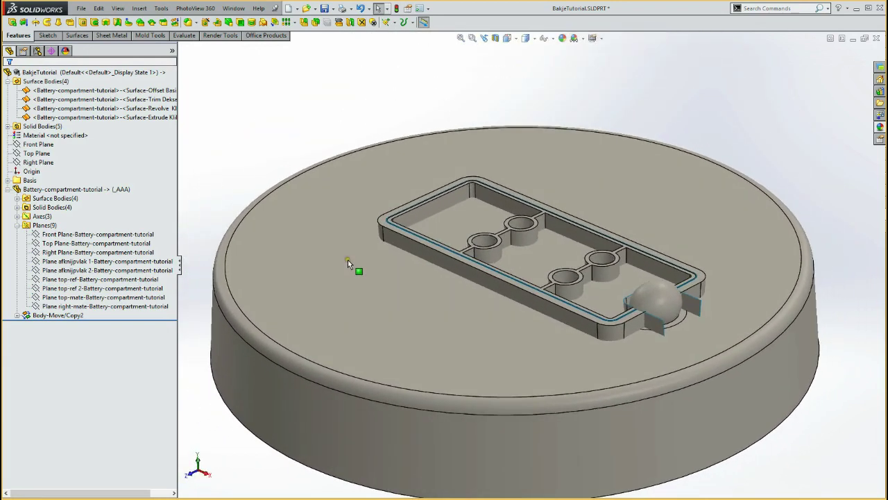
Step: Hide the compartment's four surface bodies and widen the FeatureManager panel
left_click(26, 208)
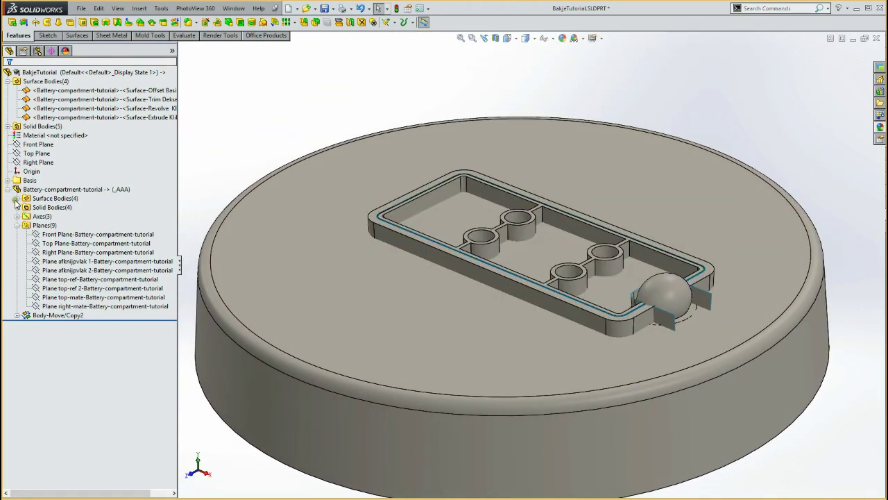
left_click(16, 199)
left_click(61, 206)
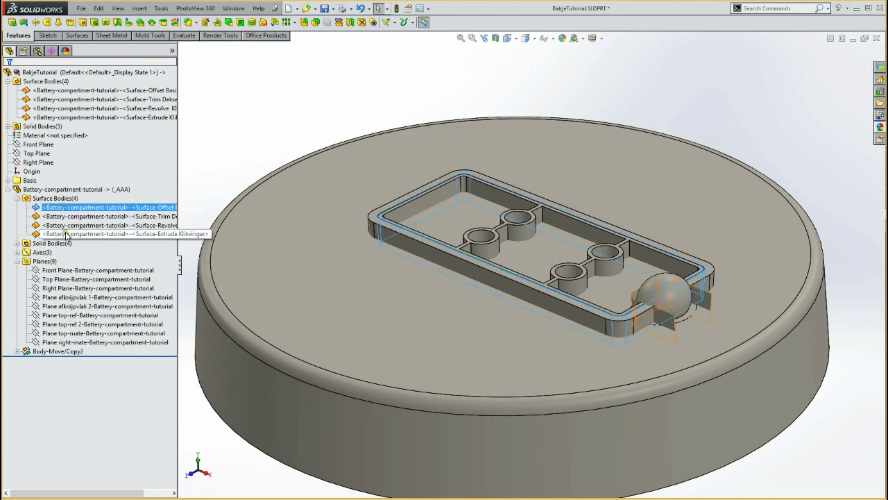
left_click(77, 233, "shift")
left_click(76, 217)
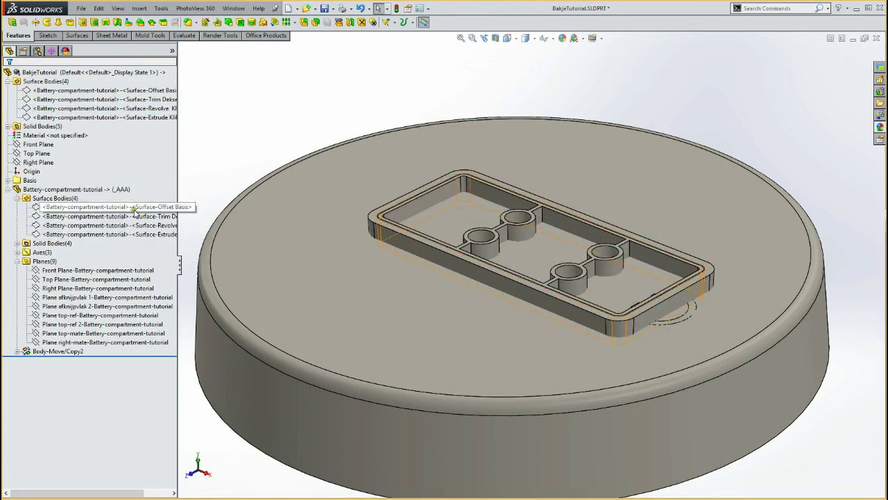
left_click_drag(177, 195, 221, 194)
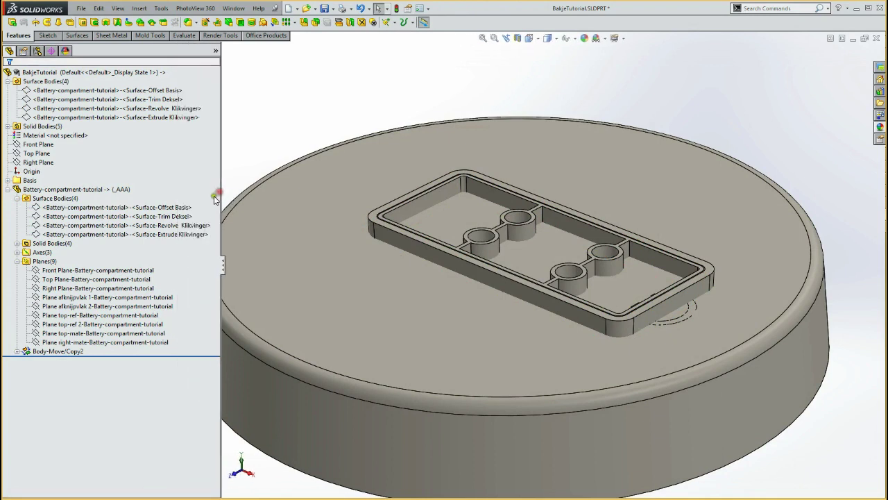
left_click(132, 208)
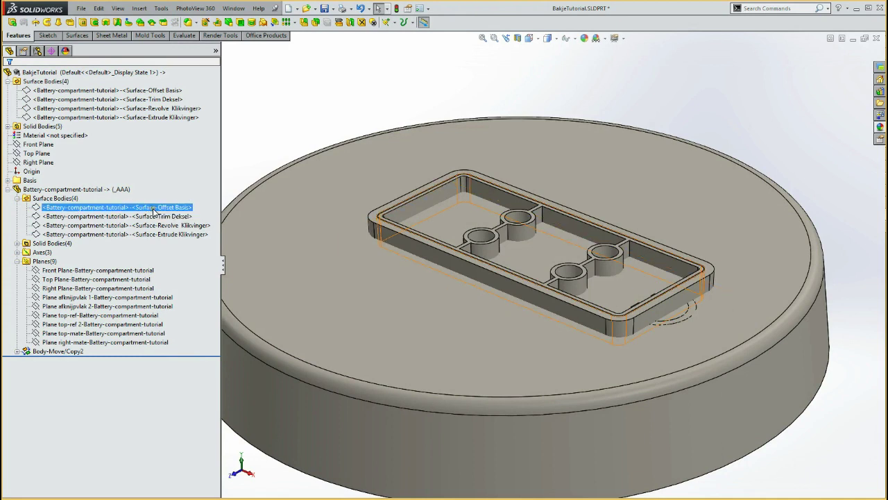
left_click(245, 156)
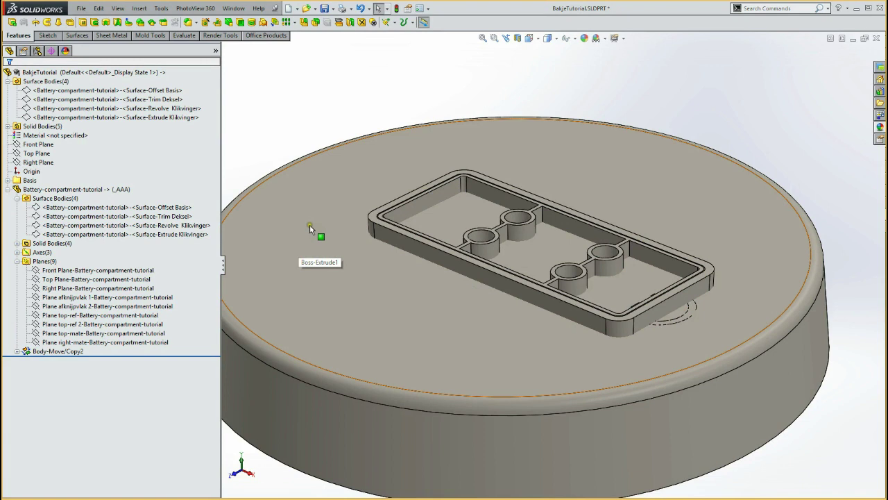
Step: Create a 0 mm offset surface of the housing's top face and save the part
left_click(308, 227)
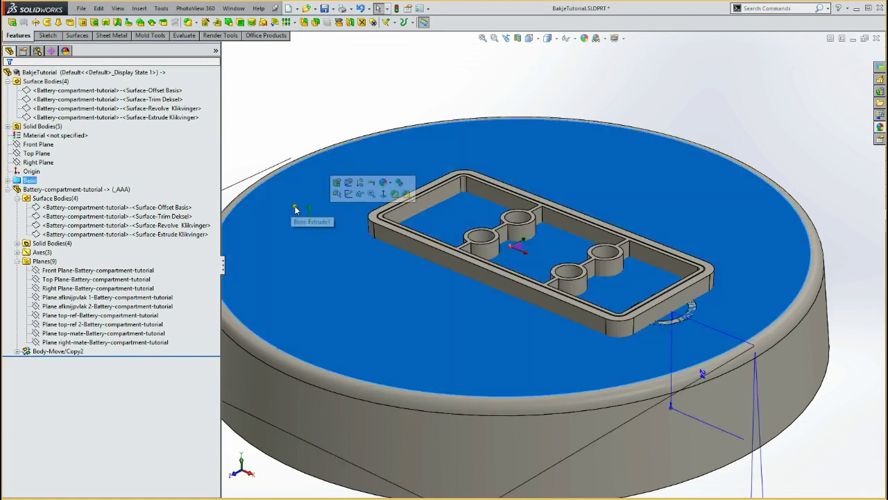
left_click(76, 36)
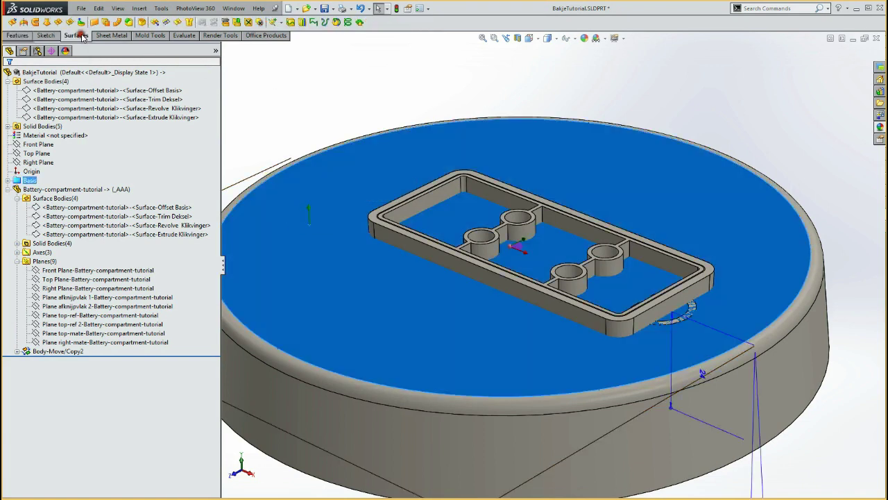
left_click(111, 25)
type("0")
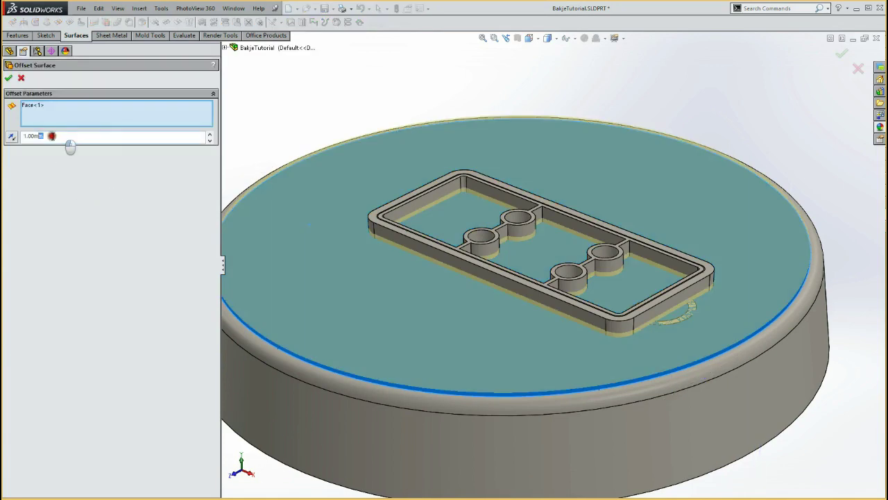
left_click(12, 79)
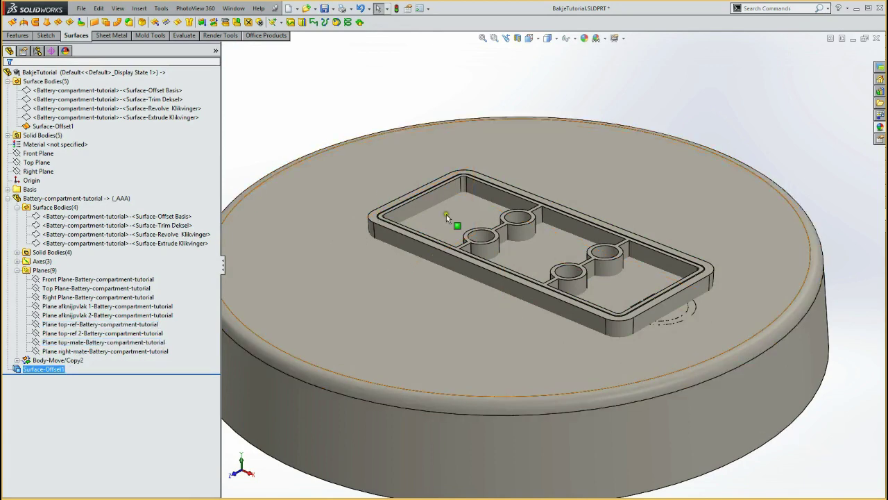
key("ctrl+s")
left_click(161, 217)
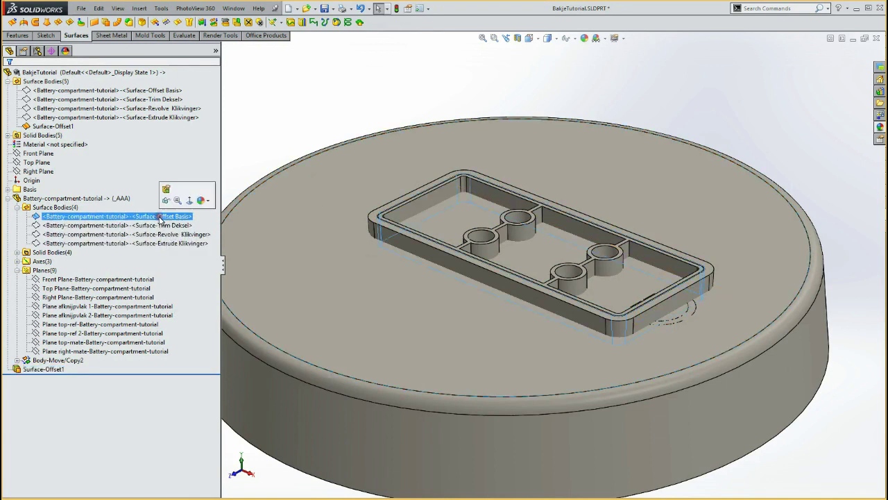
Step: Start a Split feature with the Surface-Offset Basis body selected as the trim tool
left_click(111, 225, "ctrl")
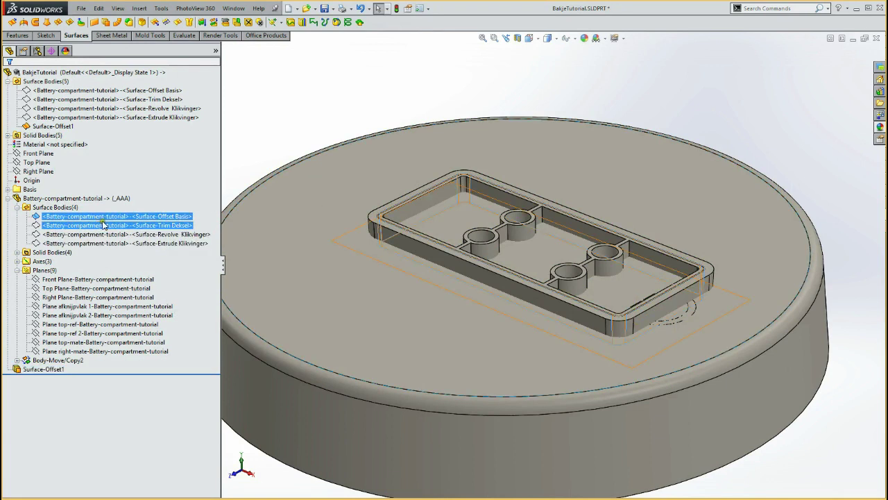
left_click(386, 248)
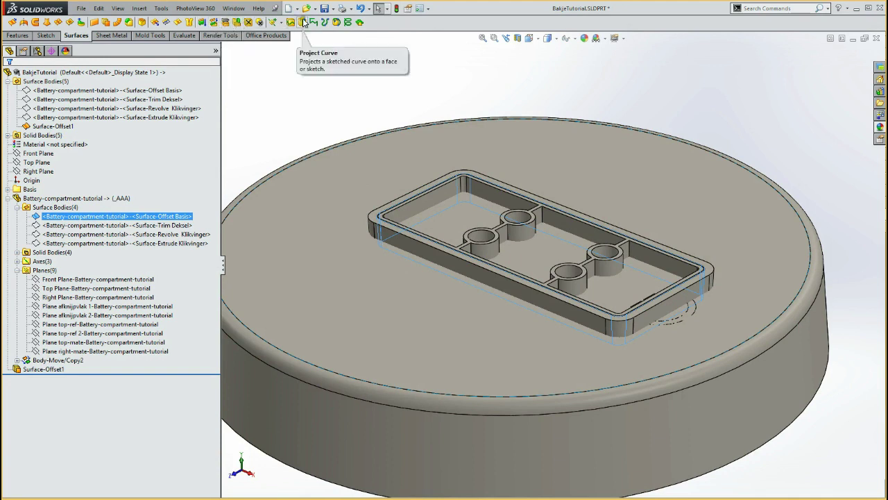
left_click(16, 36)
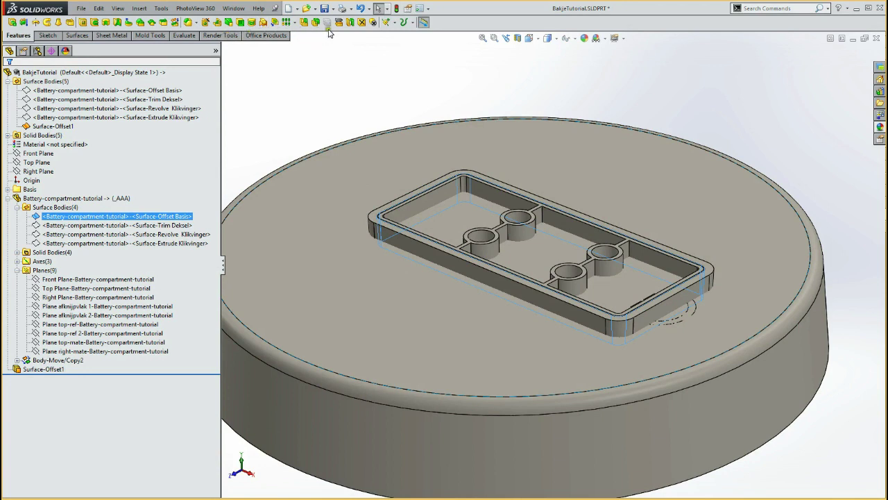
left_click(350, 23)
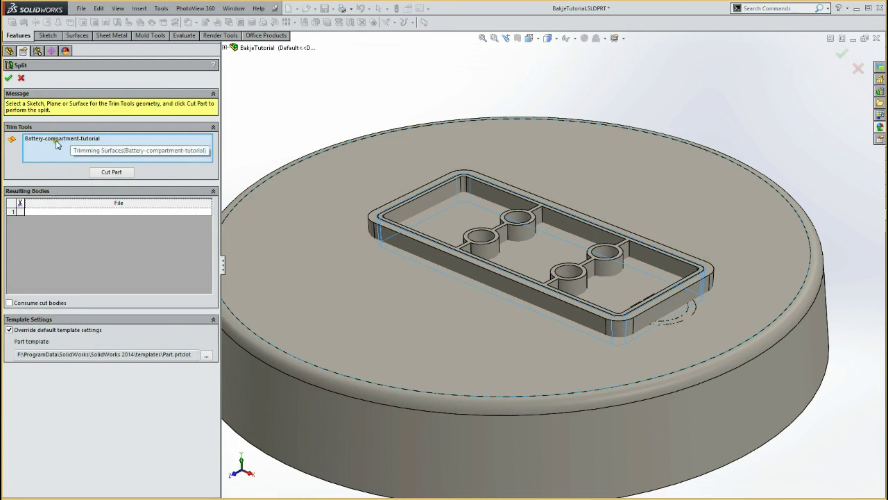
Step: Cut the part and keep resulting bodies 1 and 2, the outer disc and inner tray
left_click(57, 209)
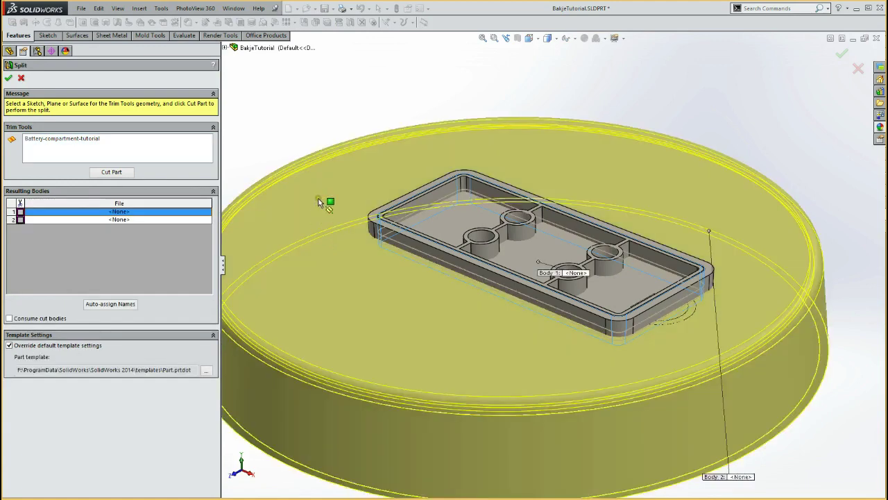
left_click(318, 199)
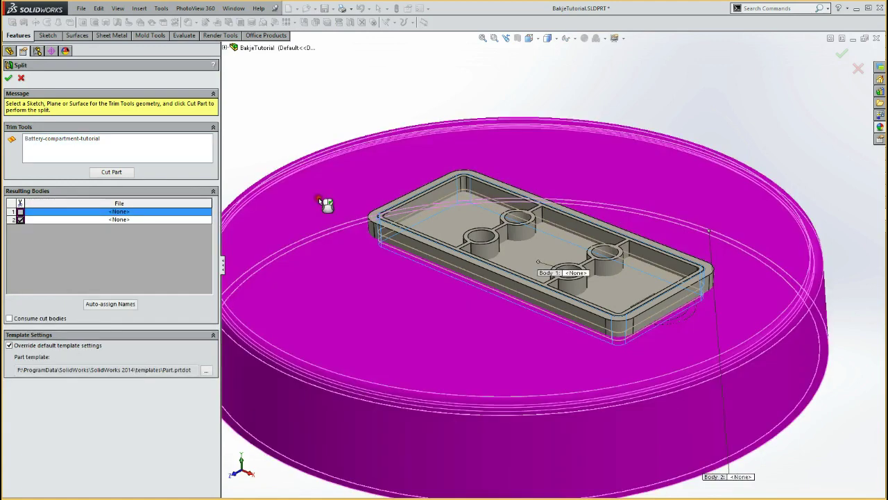
left_click(454, 229)
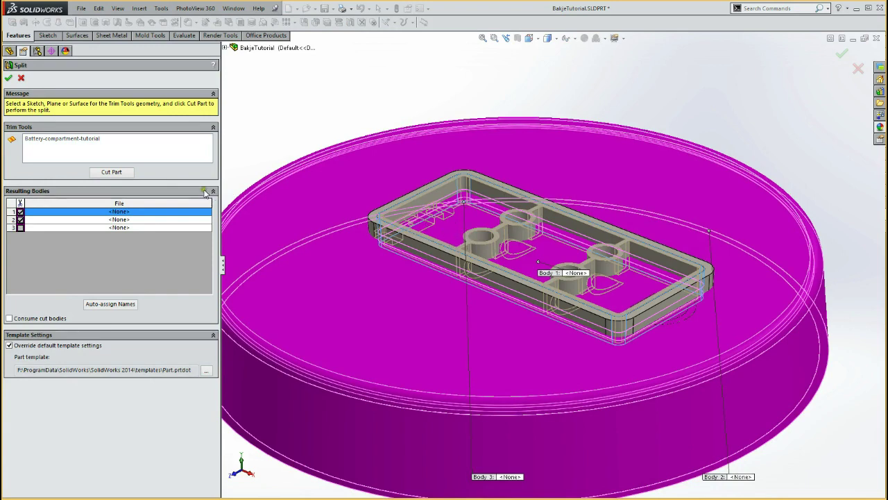
left_click(8, 78)
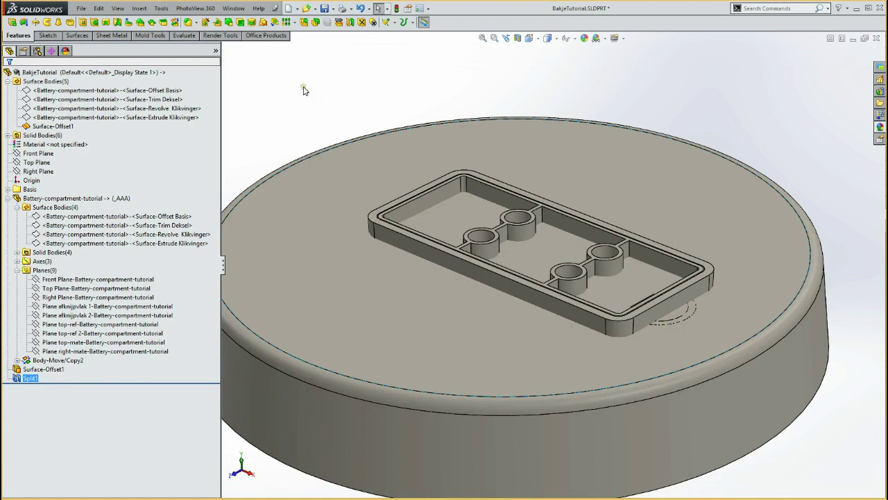
Step: Inspect the large top surface, tray floor and tray rim edge loop
left_click(347, 195)
left_click(474, 223)
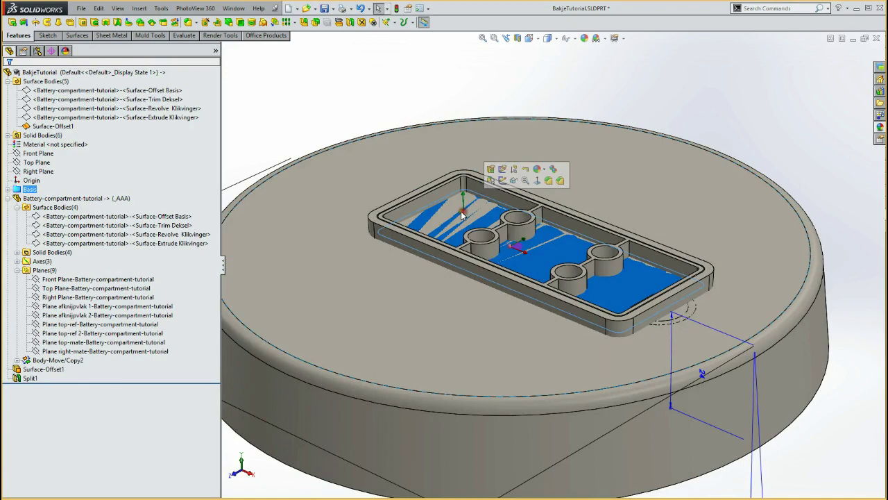
left_click(380, 170)
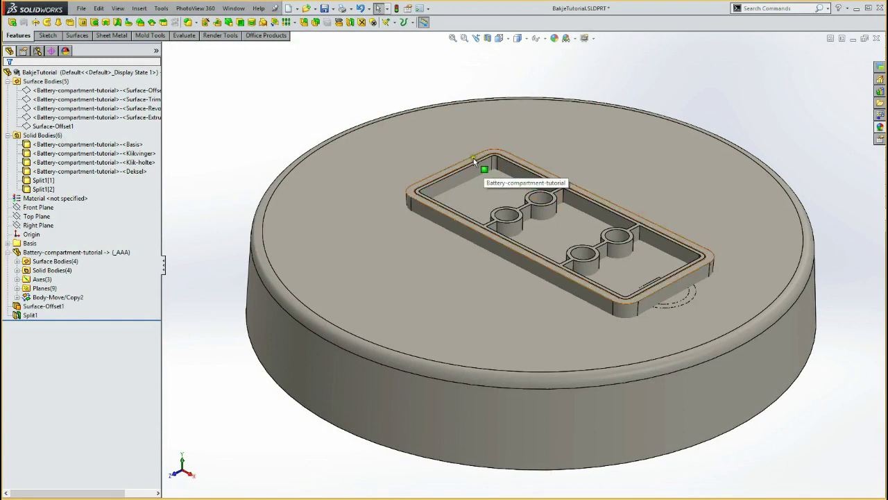
left_click(468, 162)
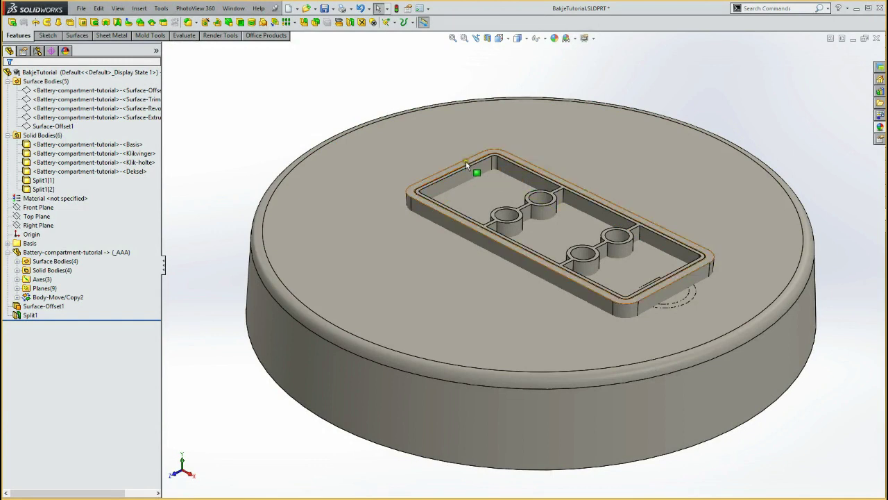
key("Escape")
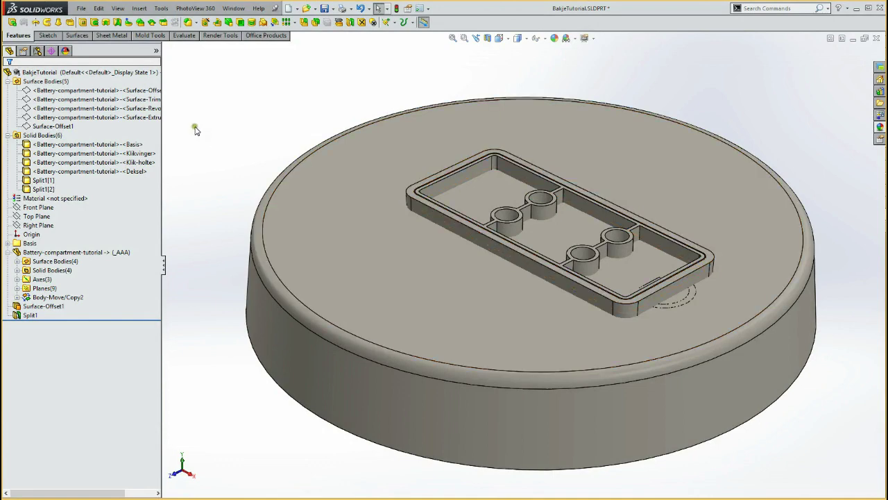
Step: Select Surface-Offset1 and start a Cut With Surface
left_click(53, 127)
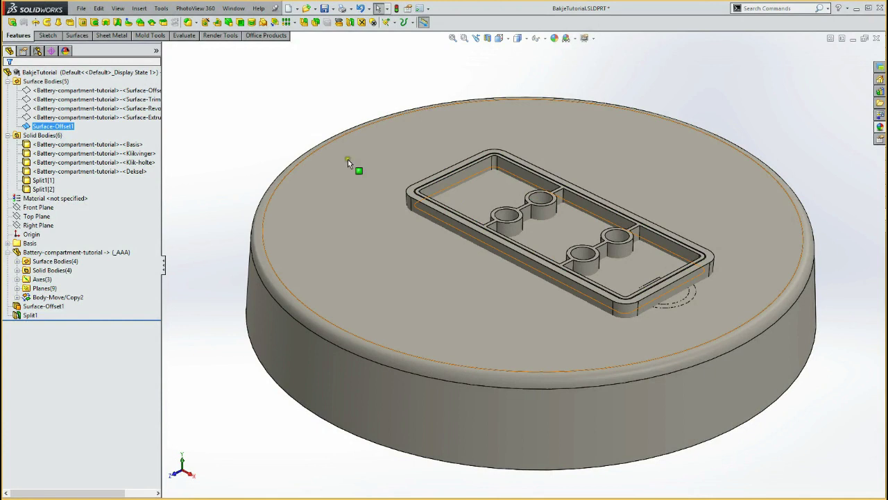
left_click(118, 160, "ctrl")
left_click(46, 126)
left_click(338, 23)
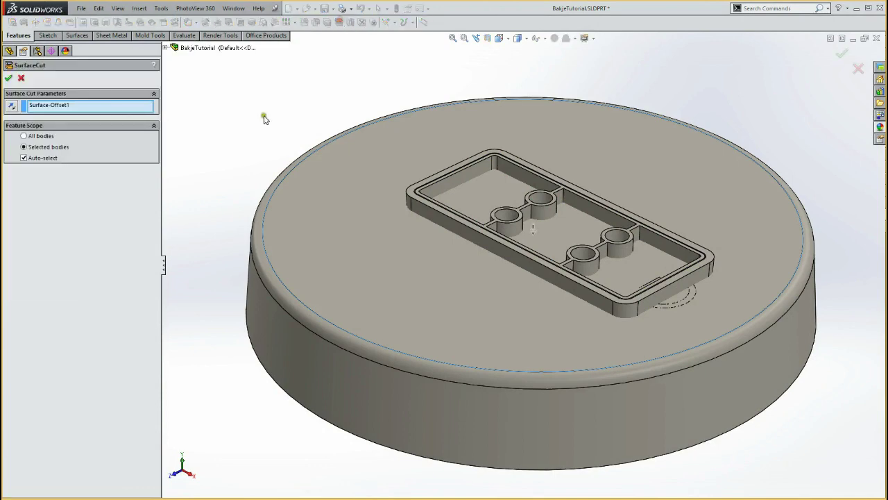
Step: Cut only the Deksel and Basis bodies with Surface-Offset1, auto-select turned off
left_click(23, 159)
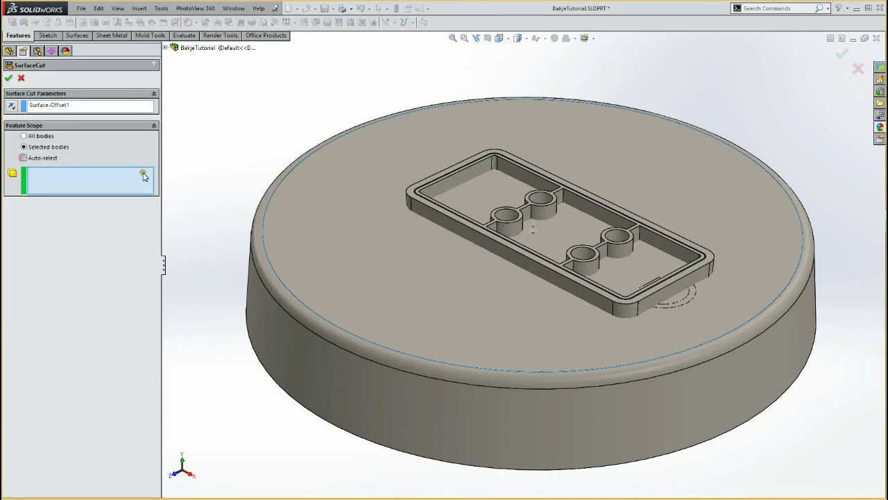
left_click(448, 179)
left_click(463, 167)
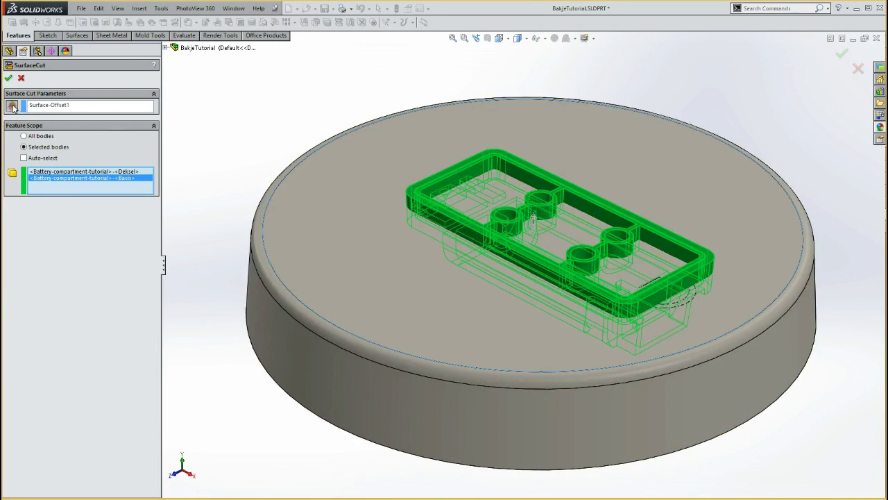
key("Return")
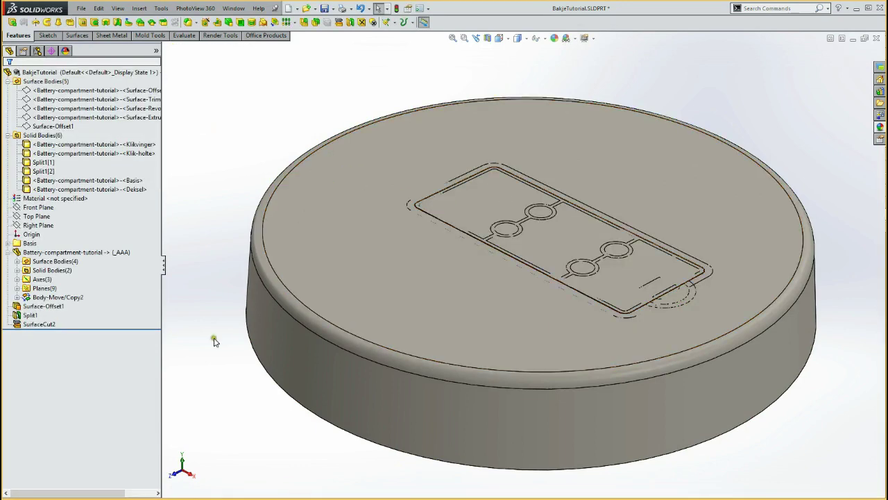
Step: Hide the Klikvinger, Split1[1] and Deksel bodies
left_click(68, 143)
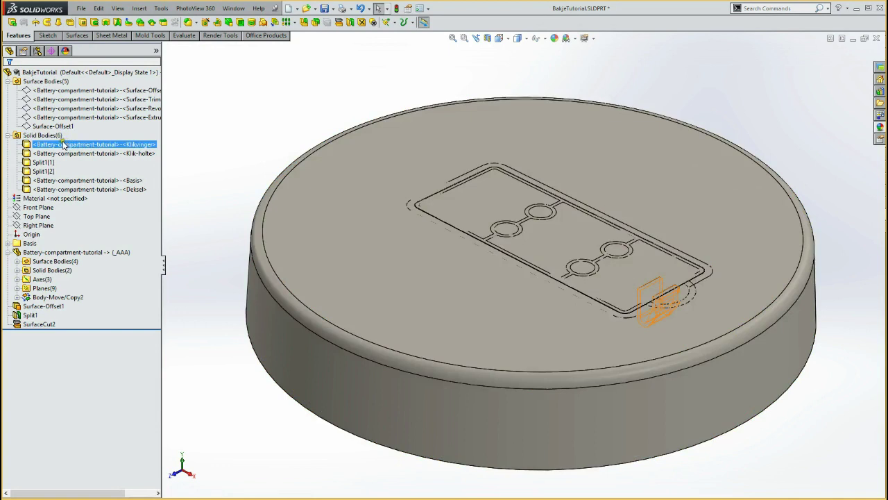
left_click(60, 145)
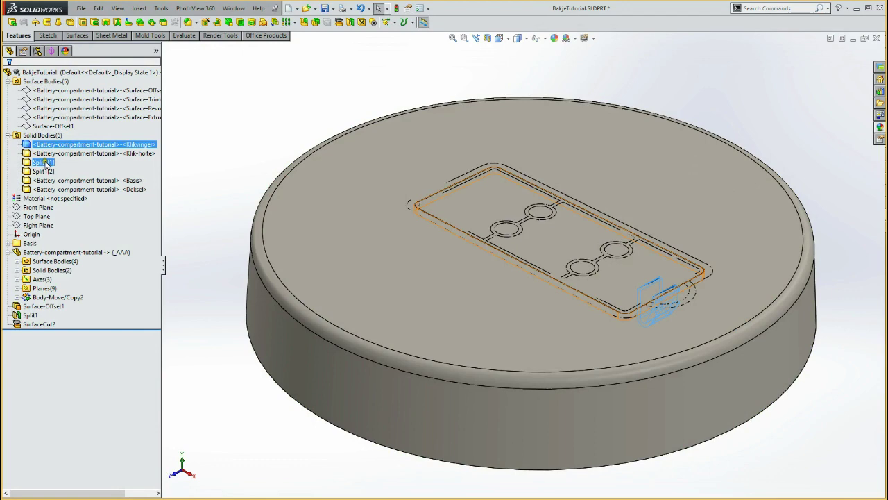
left_click(45, 162, "ctrl")
left_click(77, 189, "ctrl")
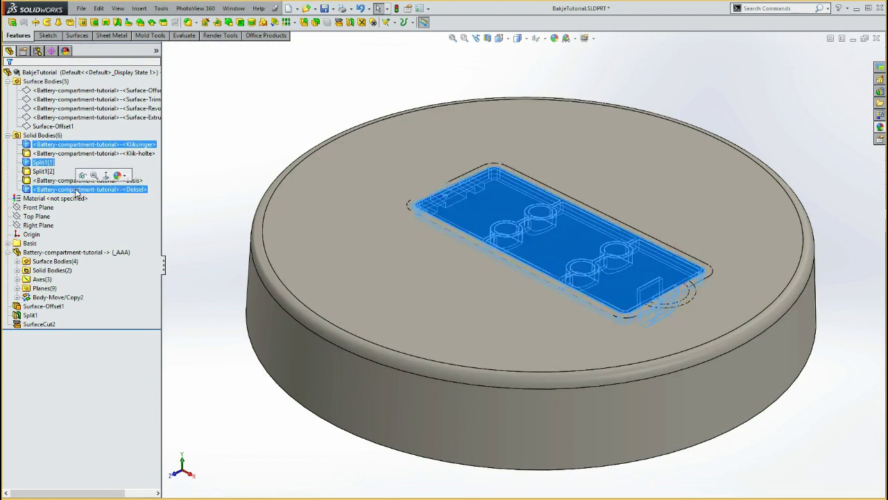
left_click(83, 177)
left_click(233, 116)
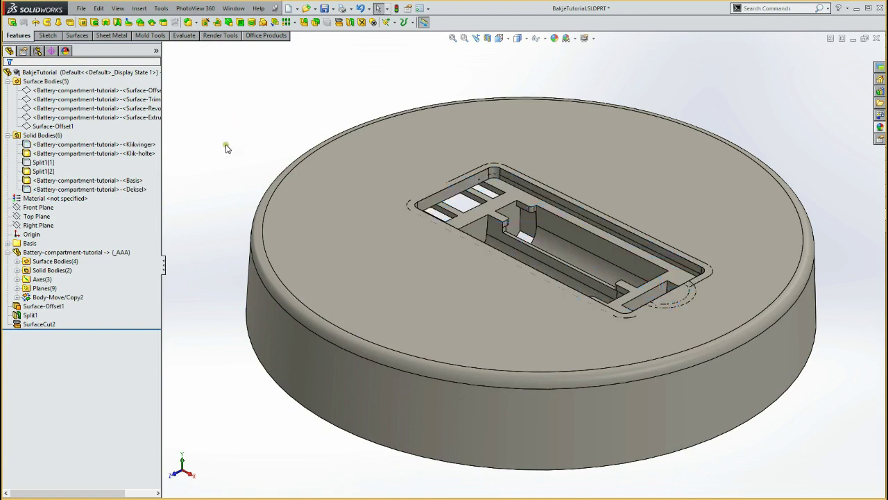
Step: View the disc from the top to inspect the exposed battery cavity and pick the revolved surface
key("ctrl+5")
mouse_move(585, 200)
middle_mouse_down()
mouse_move(638, 267)
mouse_move(684, 253)
middle_mouse_up()
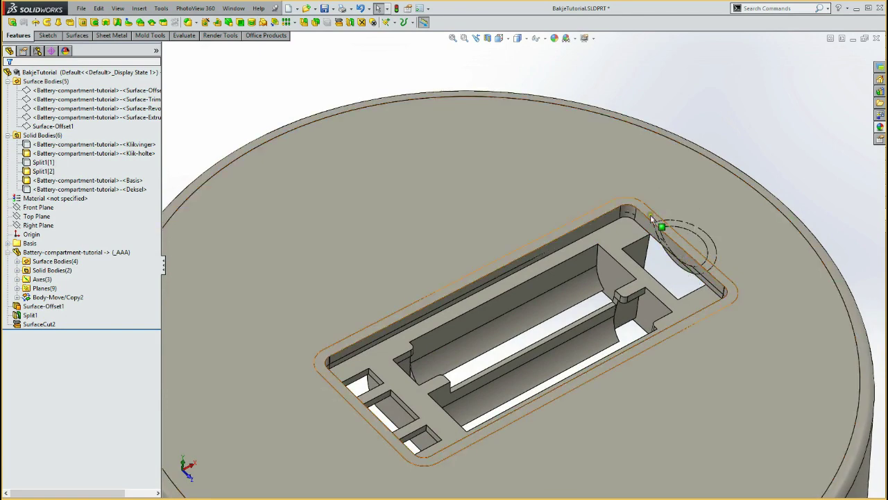
left_click(676, 243)
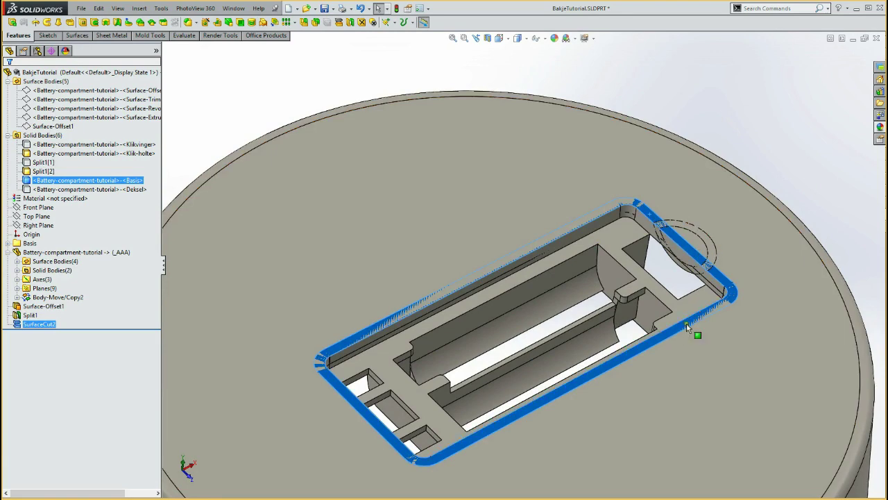
left_click(226, 112)
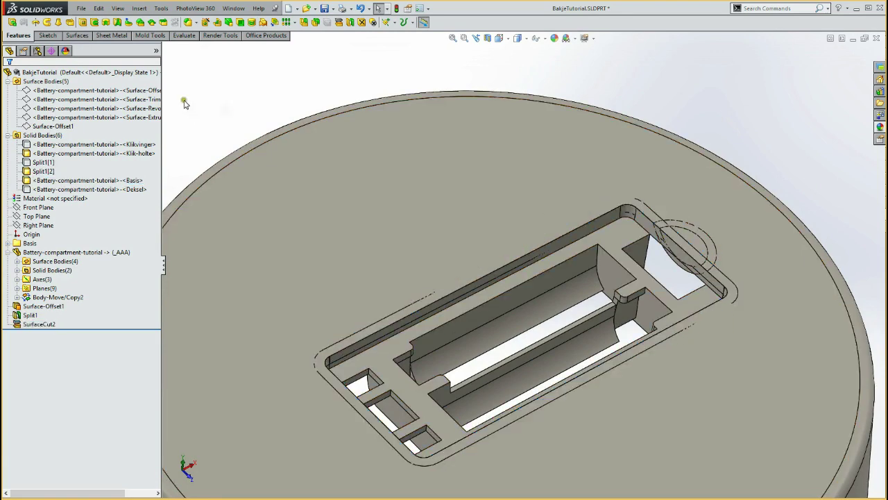
left_click(124, 109)
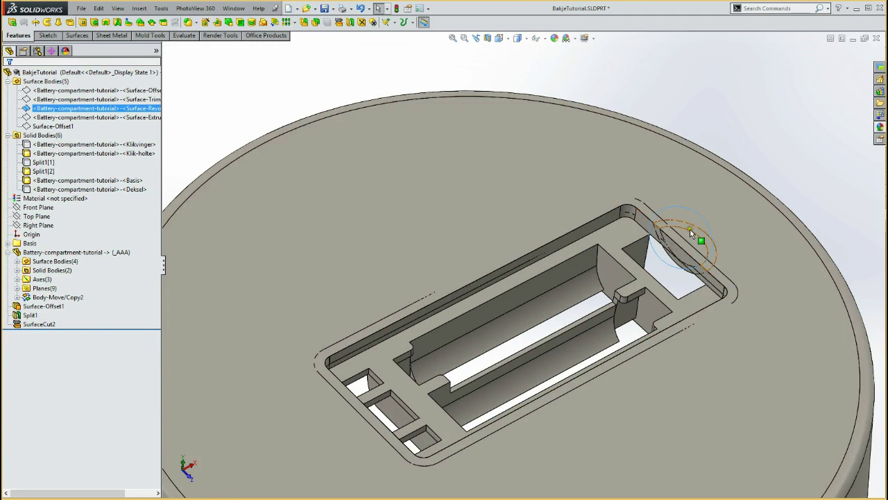
Step: Cut only the Basis and Split1[2] bodies with the revolved surface, flipping the kept side
left_click(338, 22)
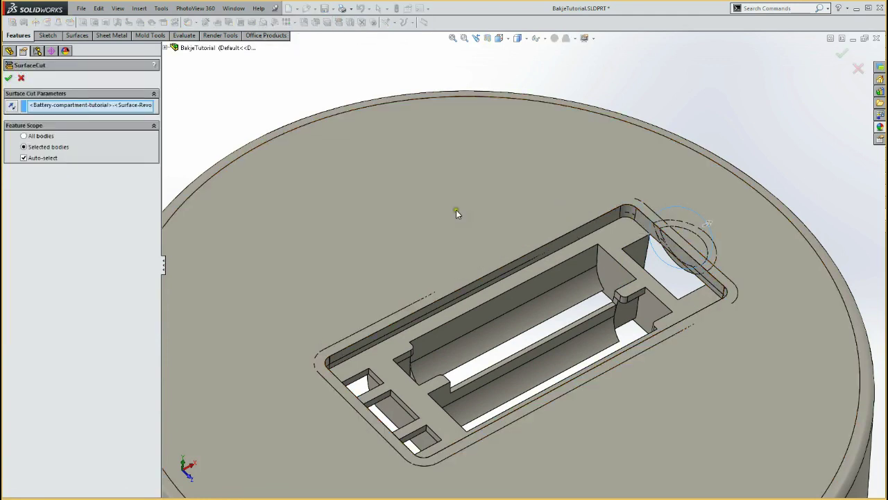
left_click(24, 158)
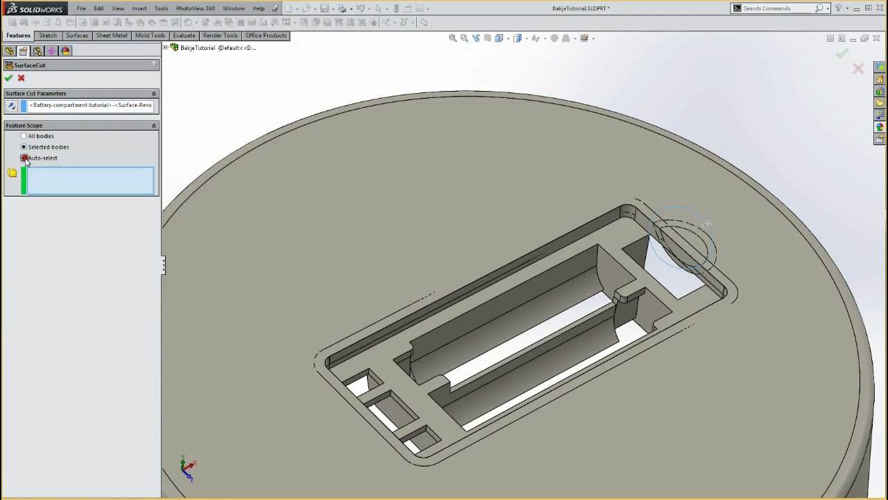
left_click(615, 237)
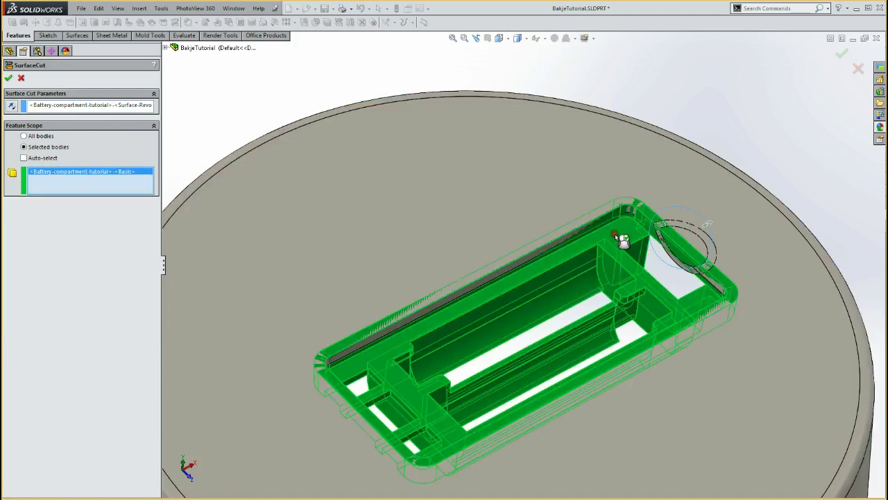
left_click(585, 183)
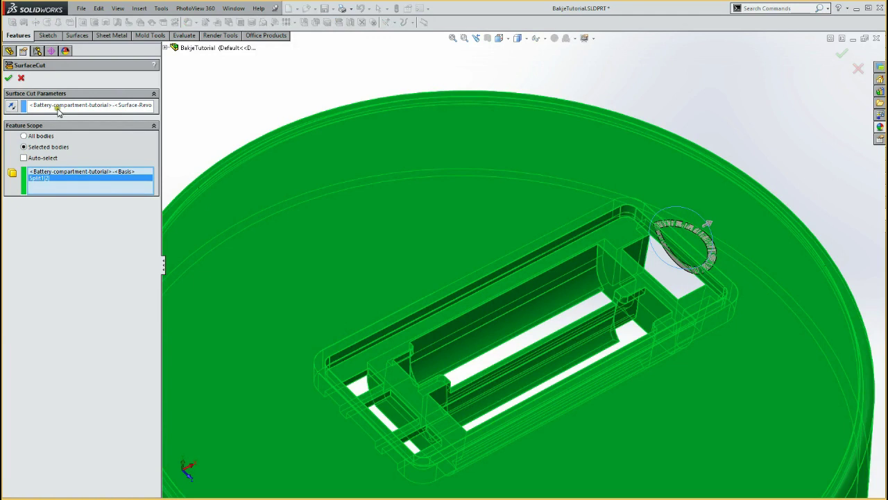
left_click(709, 224)
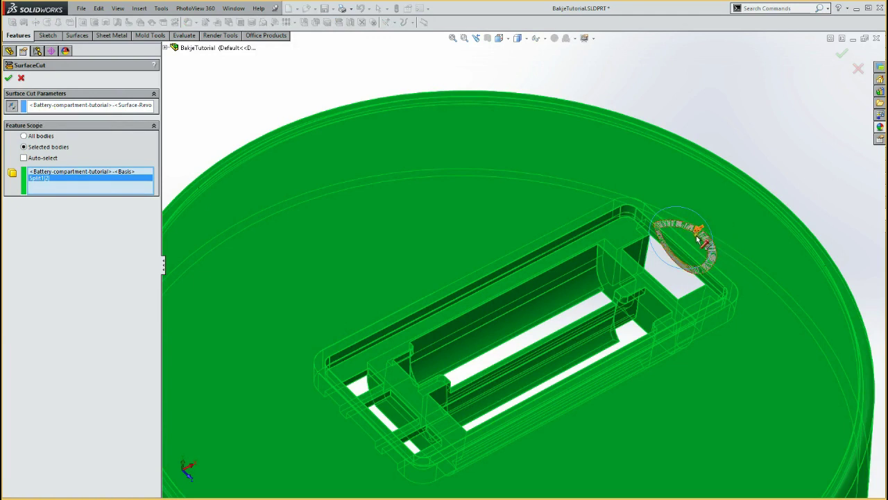
left_click(9, 78)
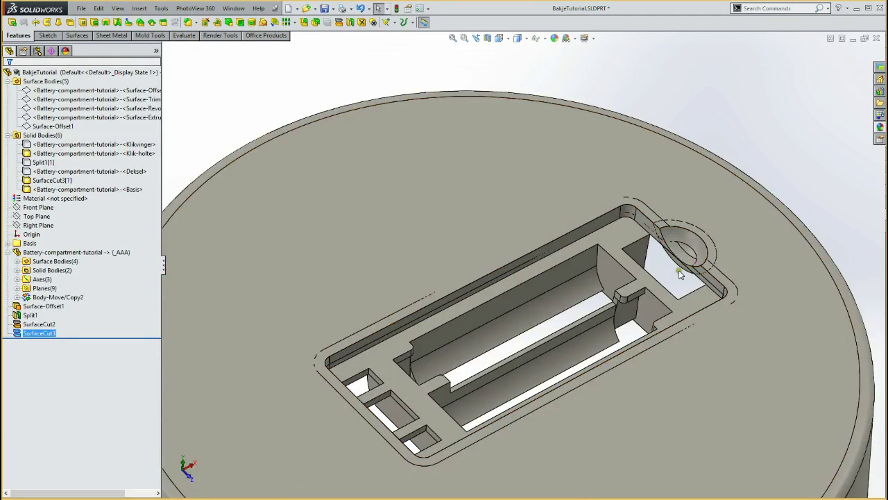
Step: Add the SurfaceCut3[1], Basis and Klik-holte bodies together into one solid, Combine1
mouse_move(679, 270)
middle_mouse_down()
mouse_move(653, 346)
mouse_move(481, 258)
mouse_move(690, 289)
mouse_move(475, 228)
middle_mouse_up()
scroll(699, 295, "down", 2)
scroll(700, 297, "down", 3)
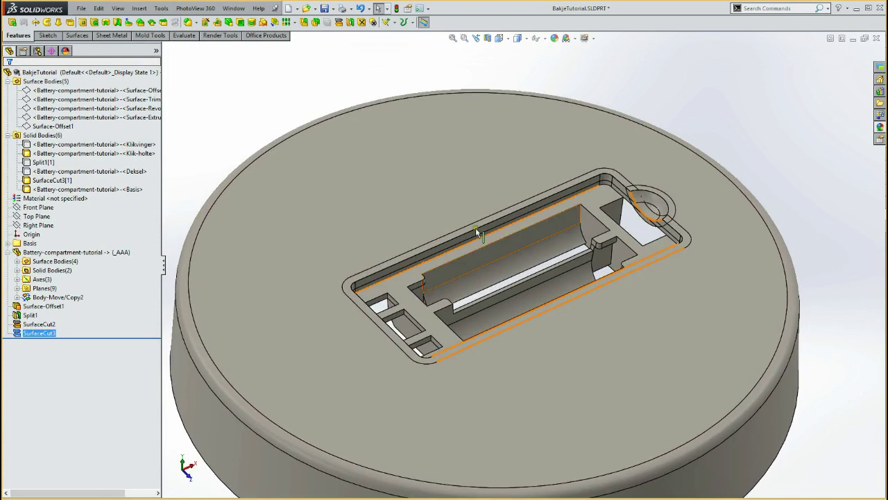
left_click(43, 181)
left_click(41, 189, "ctrl")
left_click(43, 154, "ctrl")
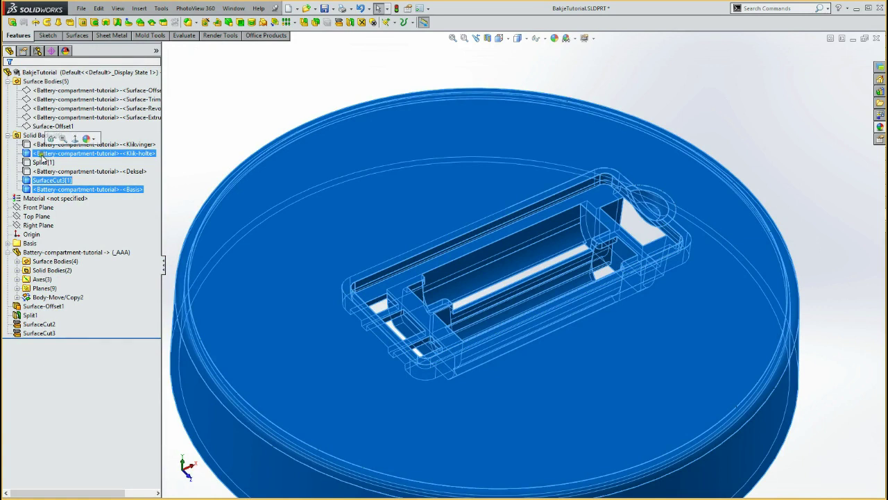
left_click(315, 23)
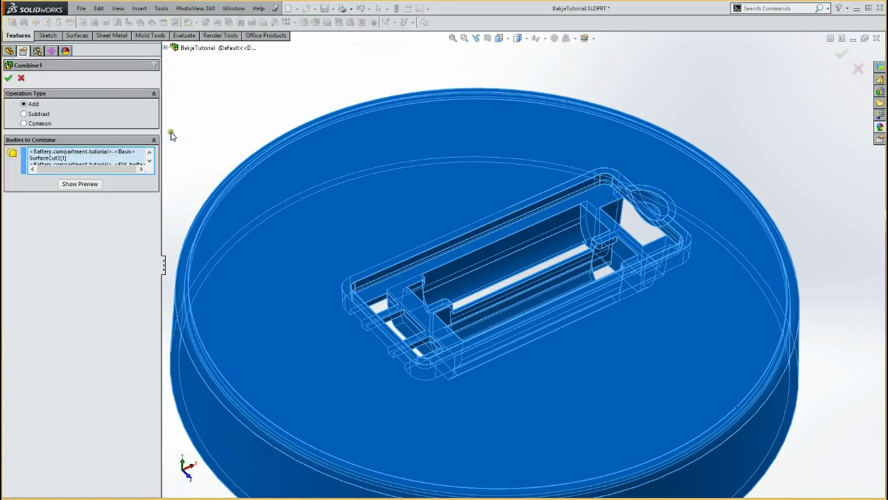
left_click(8, 78)
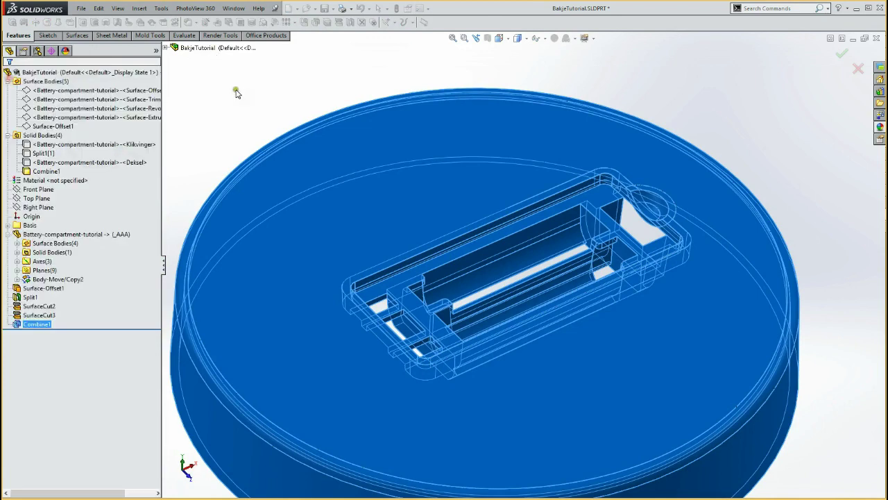
key("ctrl+7")
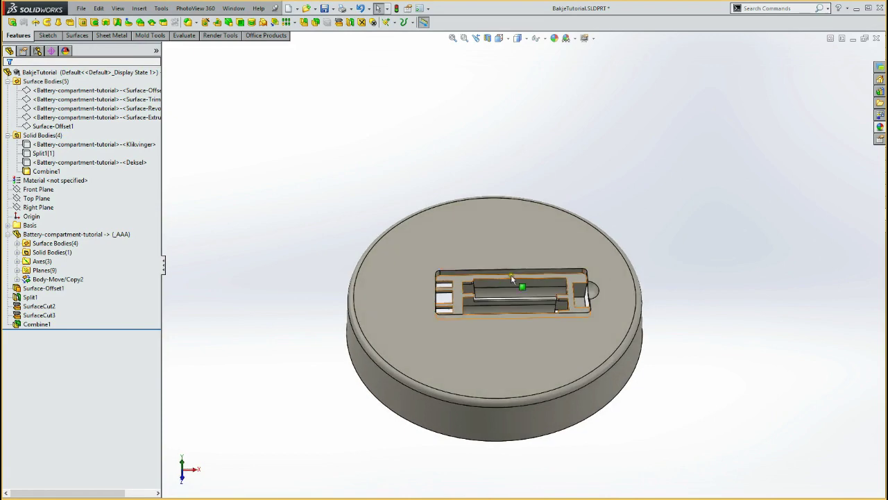
Step: Hide the combined housing body Combine1 together with Deksel
mouse_move(415, 254)
middle_mouse_down()
mouse_move(519, 252)
mouse_move(491, 224)
mouse_move(445, 217)
middle_mouse_up()
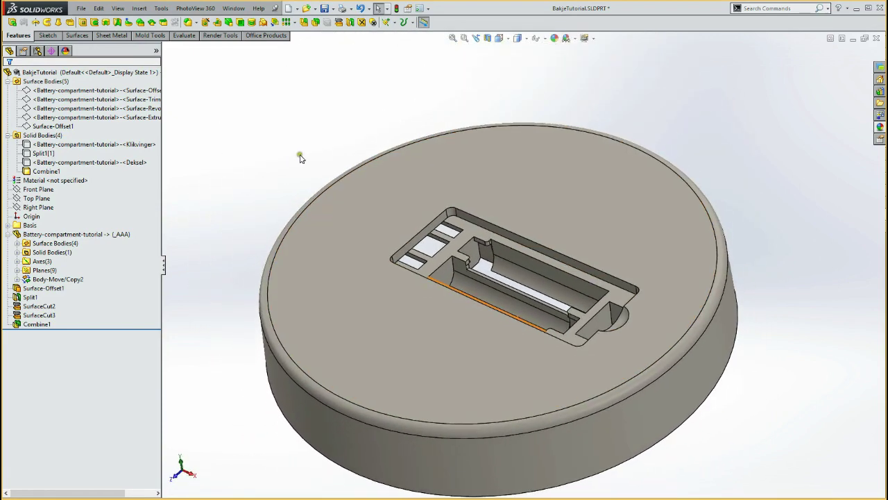
left_click(46, 171)
left_click(57, 162, "ctrl")
left_click(56, 153)
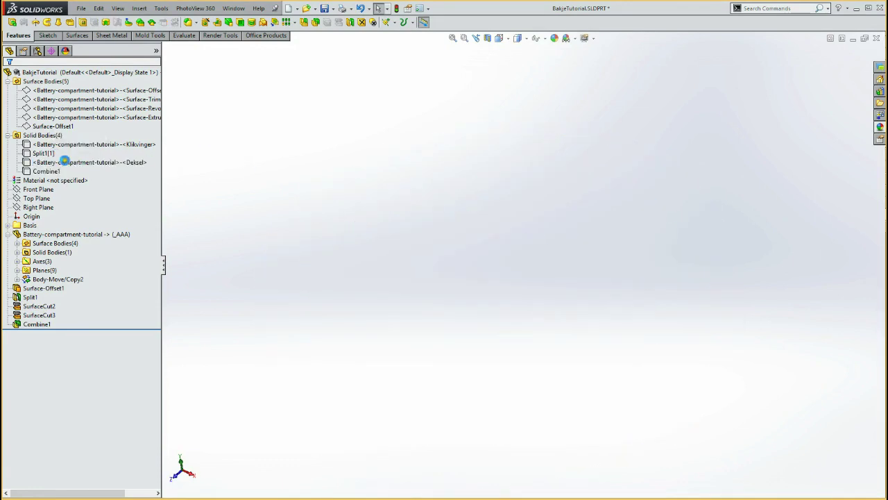
Step: Show the Deksel and Split1[1] lid bodies again, keeping Klikvinger hidden
left_click(61, 163)
left_click(45, 144, "shift")
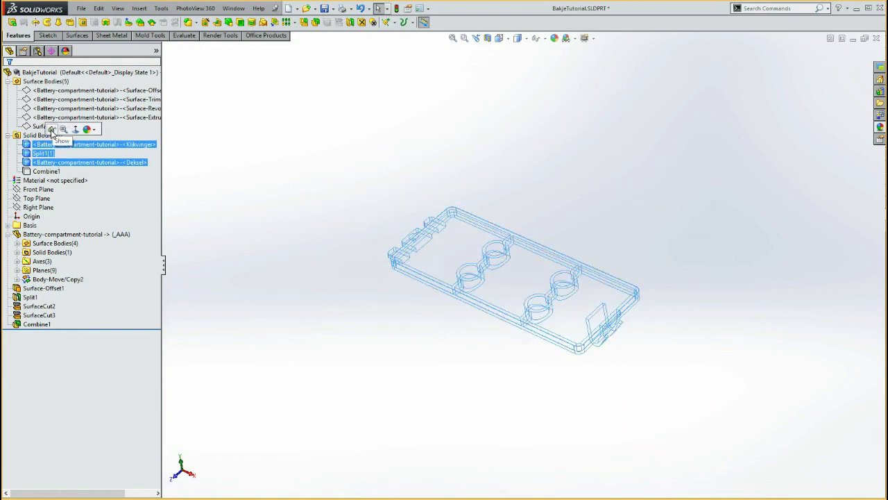
left_click(52, 130)
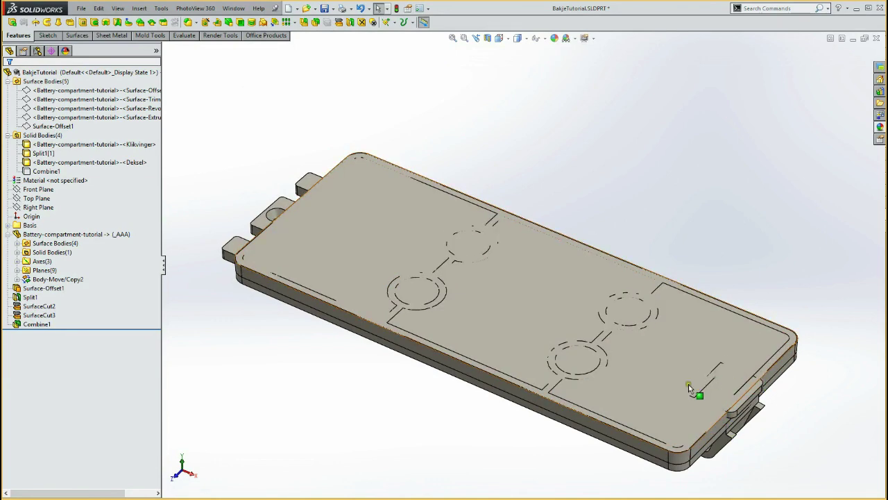
left_click(55, 146)
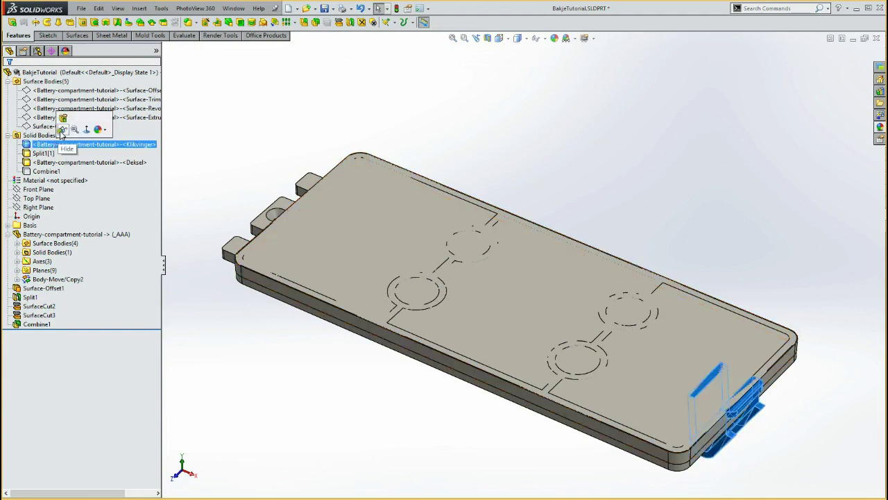
left_click(63, 129)
left_click(287, 144)
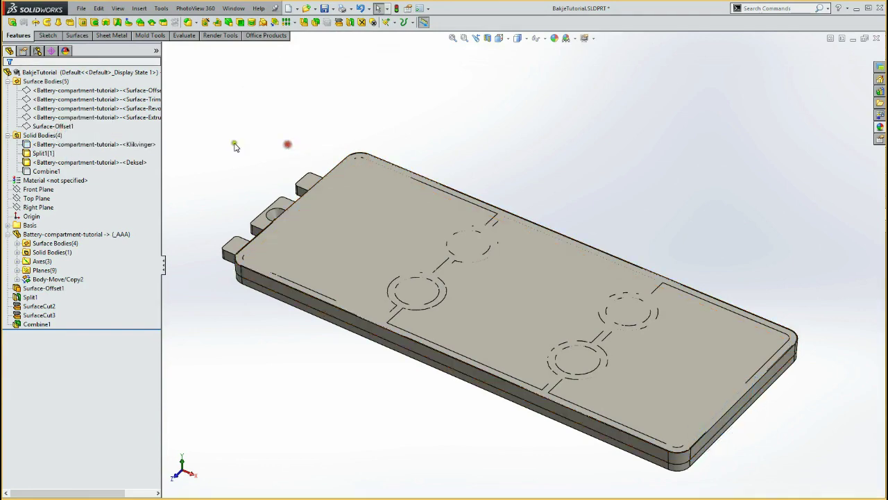
Step: Cut Split1[1] and Deksel with the extruded Klikvinger surface, notching the lid's end
left_click(107, 119)
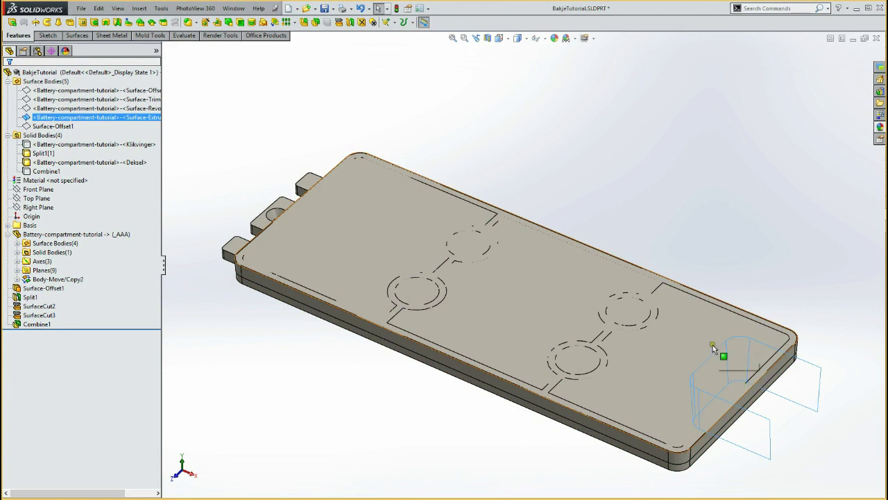
left_click(338, 22)
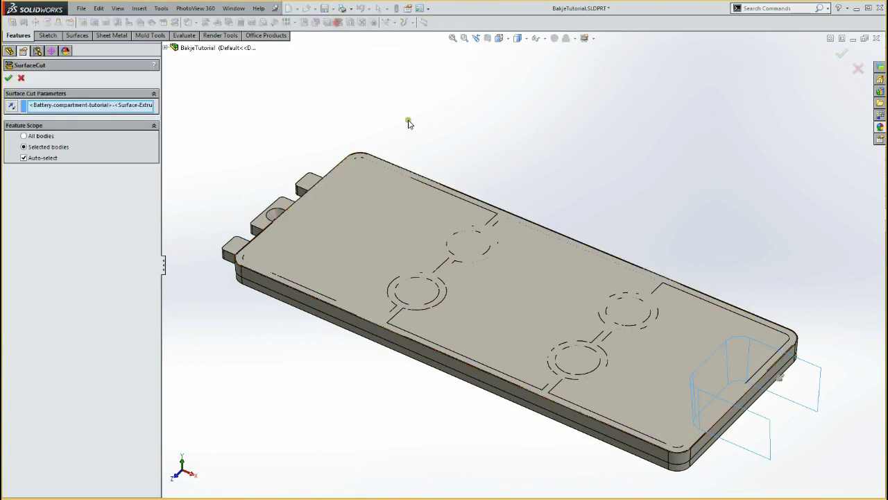
left_click(23, 158)
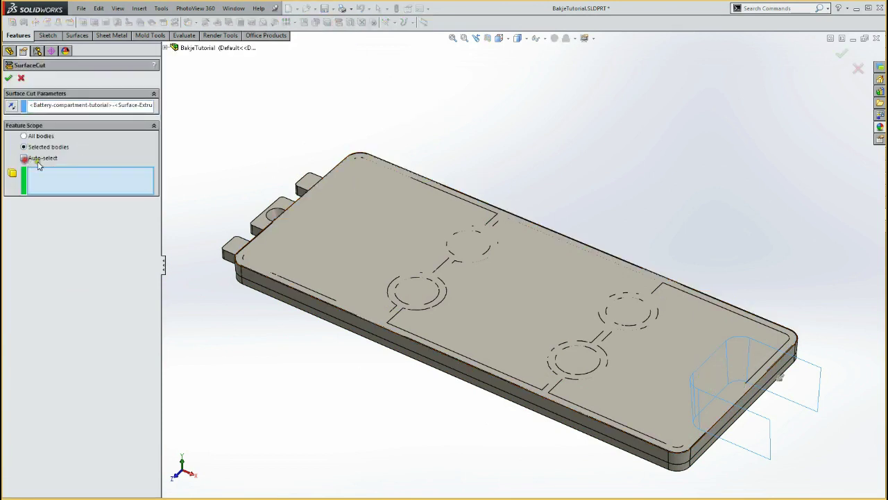
left_click(323, 243)
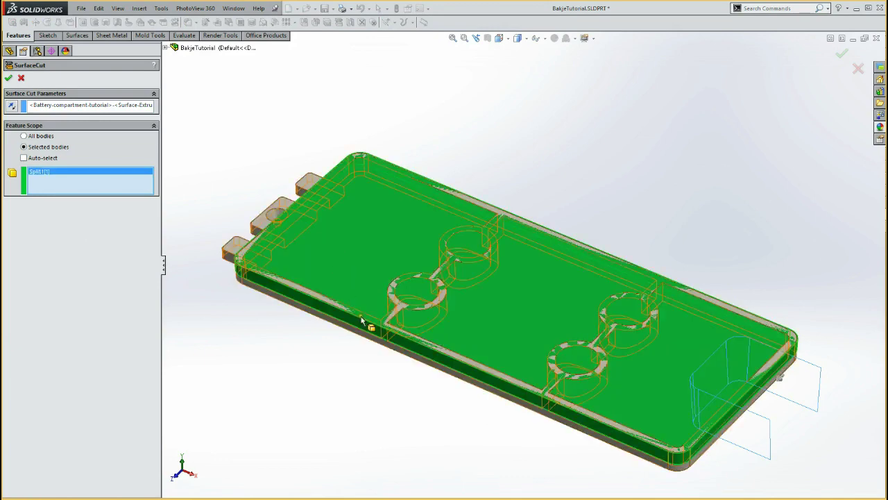
left_click(232, 247)
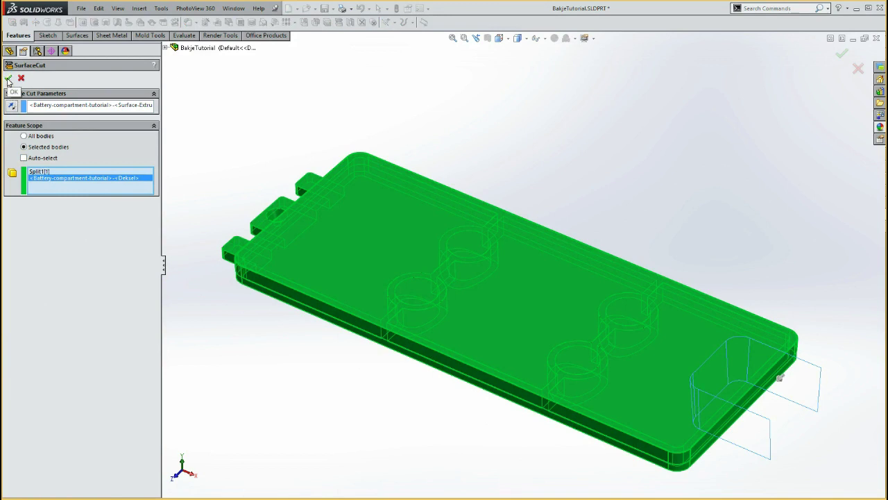
left_click(8, 79)
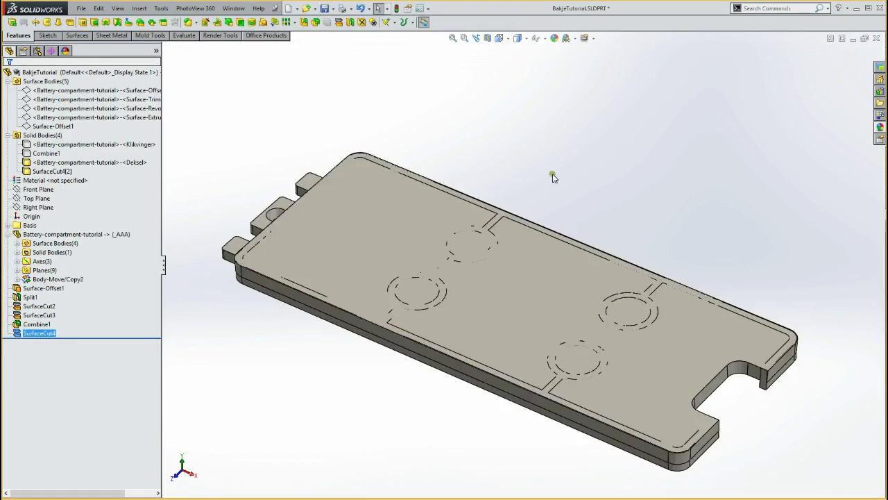
Step: Cut SurfaceCut4[2] and Deksel with the trimmed Deksel surface, reversing the cut direction
left_click(561, 170)
mouse_move(681, 463)
middle_mouse_down()
mouse_move(317, 193)
mouse_move(284, 236)
middle_mouse_up()
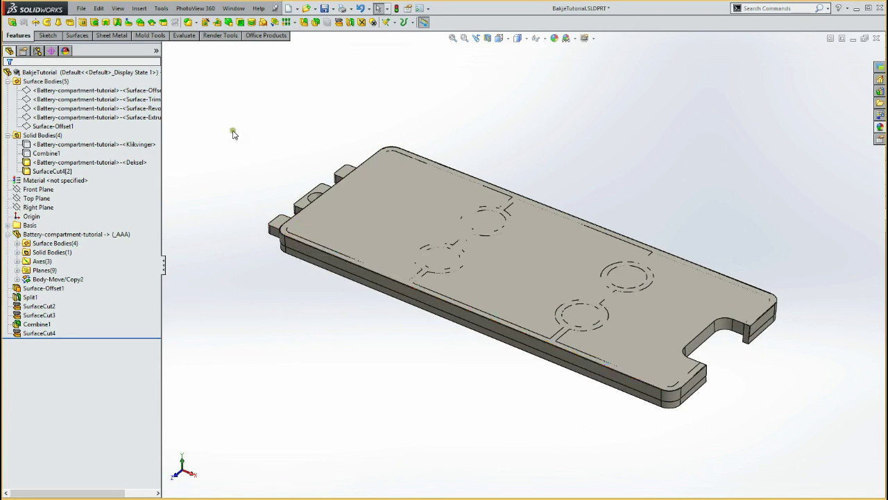
left_click(83, 101)
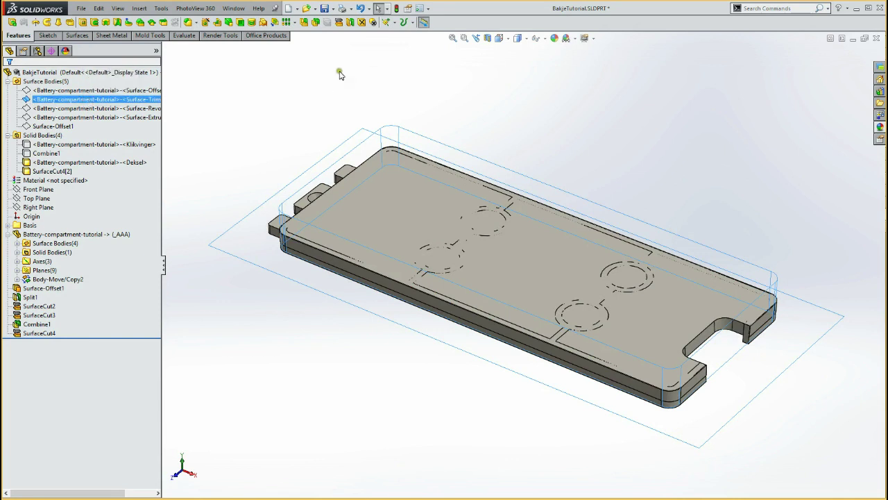
left_click(339, 22)
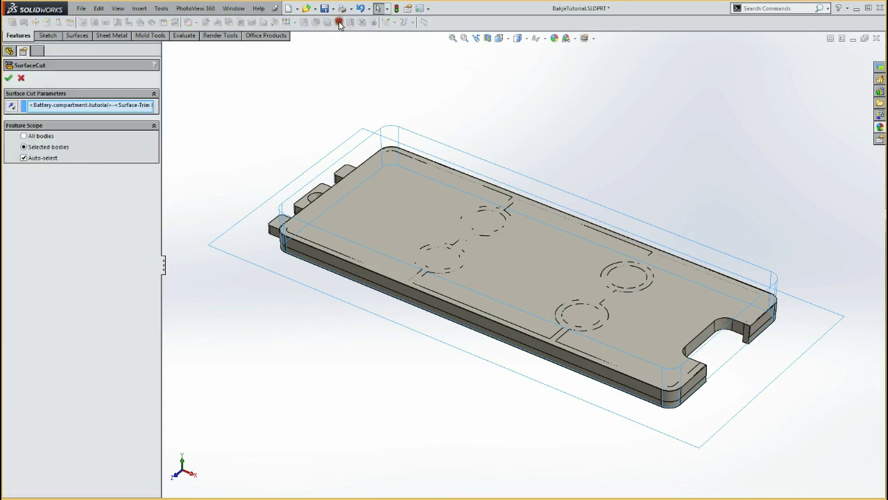
left_click(22, 158)
left_click(375, 211)
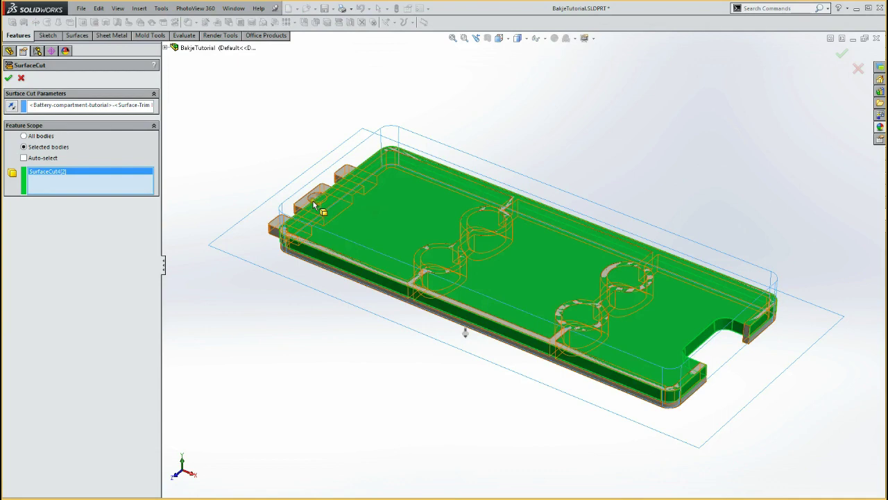
left_click(281, 226)
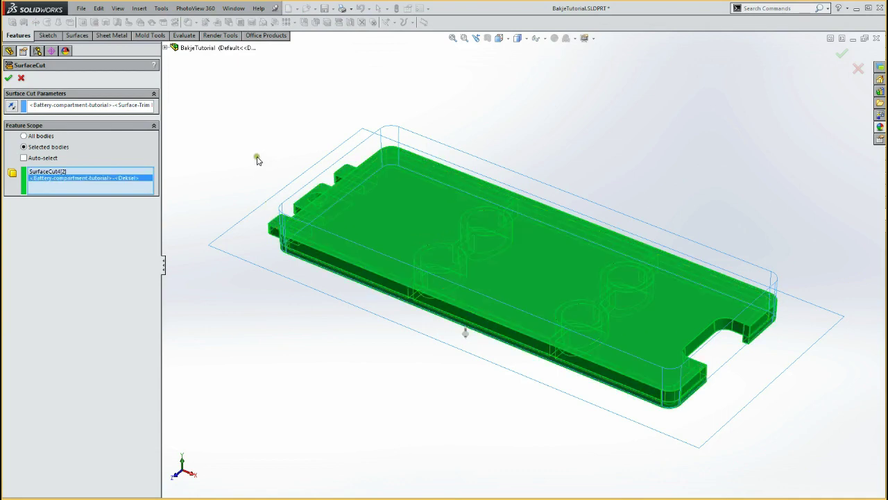
key("ctrl+7")
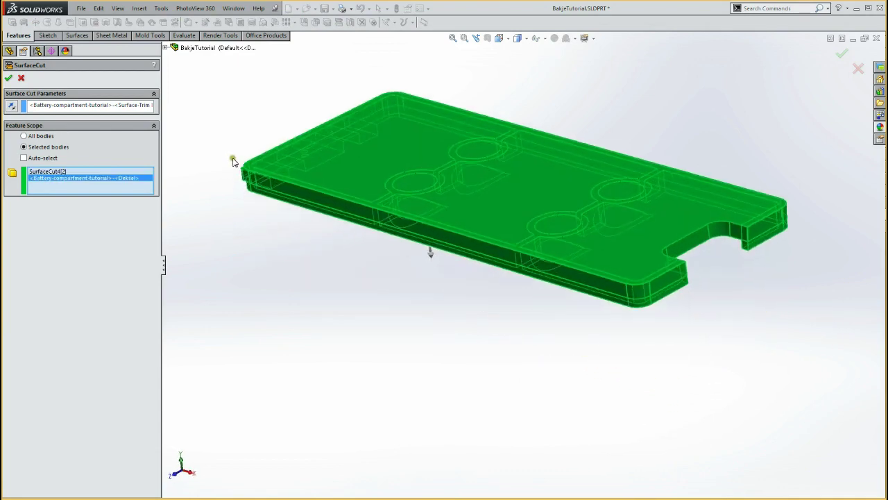
scroll(235, 161, "down", 2)
scroll(311, 182, "down", 2)
scroll(391, 232, "down", 2)
scroll(321, 206, "down", 3)
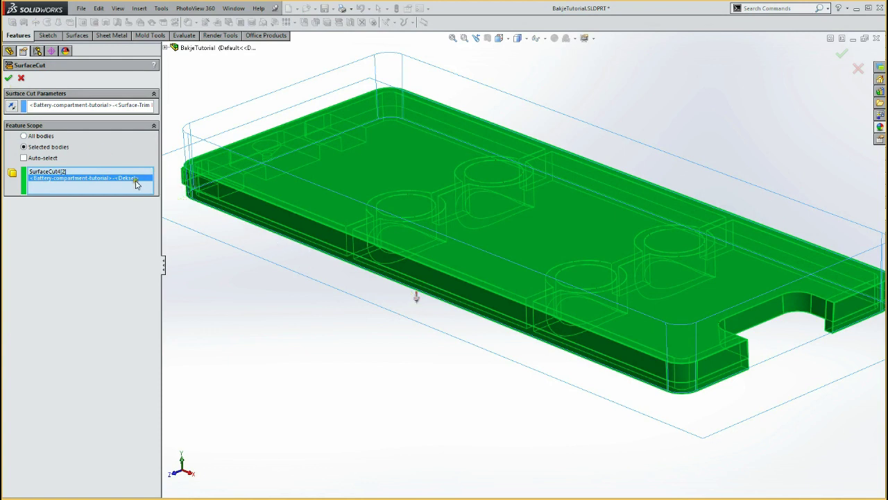
left_click(11, 107)
left_click(8, 80)
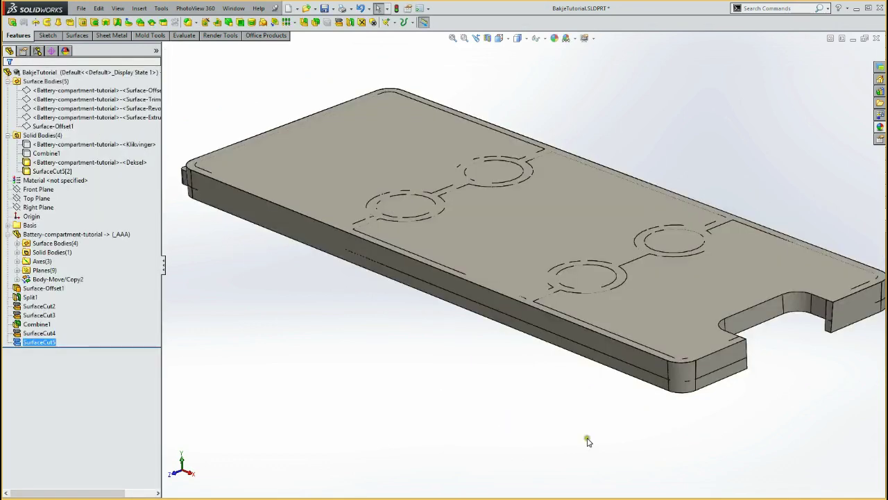
Step: Zoom to fit and orbit the part to show its top face and left-end tabs
scroll(722, 404, "up", 2)
scroll(720, 402, "up", 2)
scroll(704, 402, "up", 2)
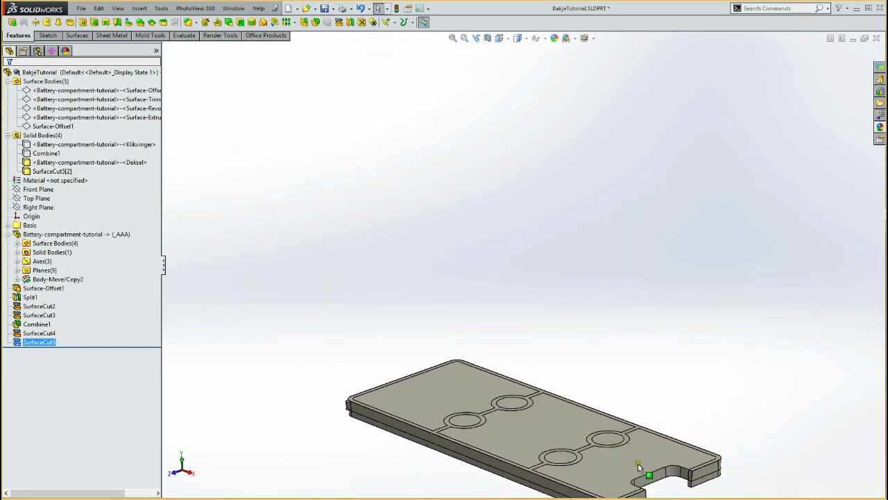
scroll(638, 469, "up", 2)
middle_click_drag(638, 470, 621, 341, "ctrl")
scroll(620, 326, "down", 2)
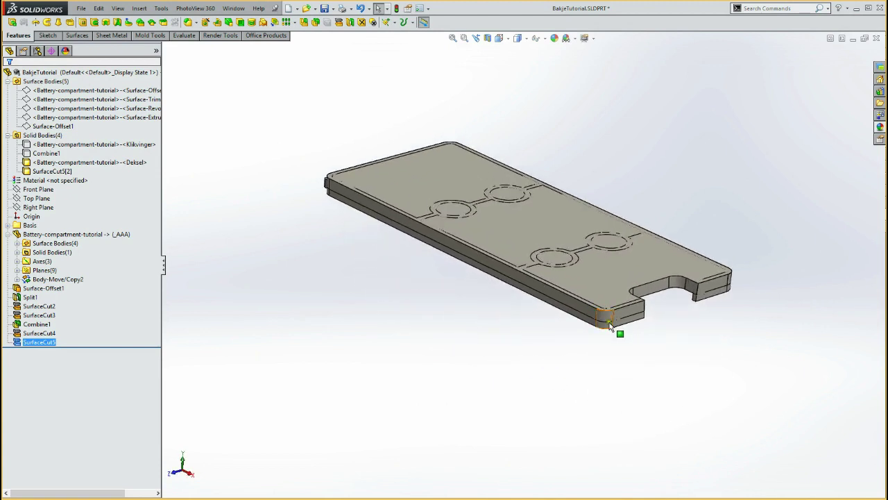
key("f")
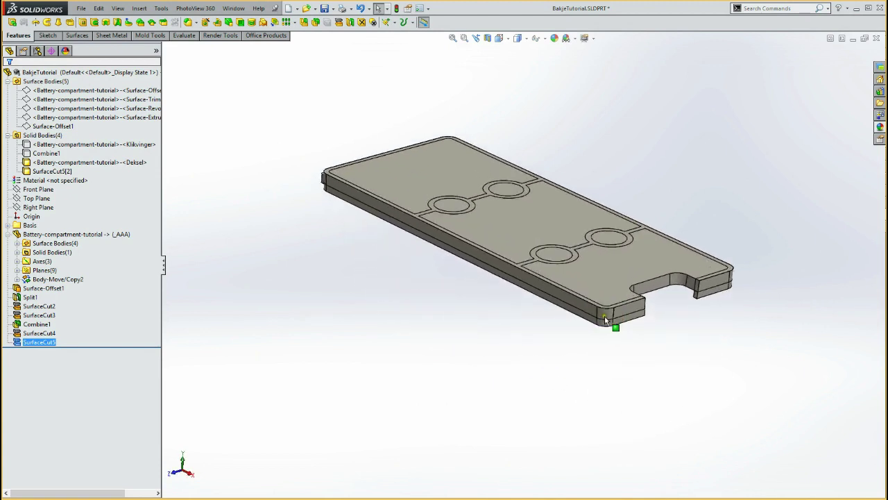
mouse_move(589, 332)
middle_mouse_down()
mouse_move(268, 229)
mouse_move(266, 236)
middle_mouse_up()
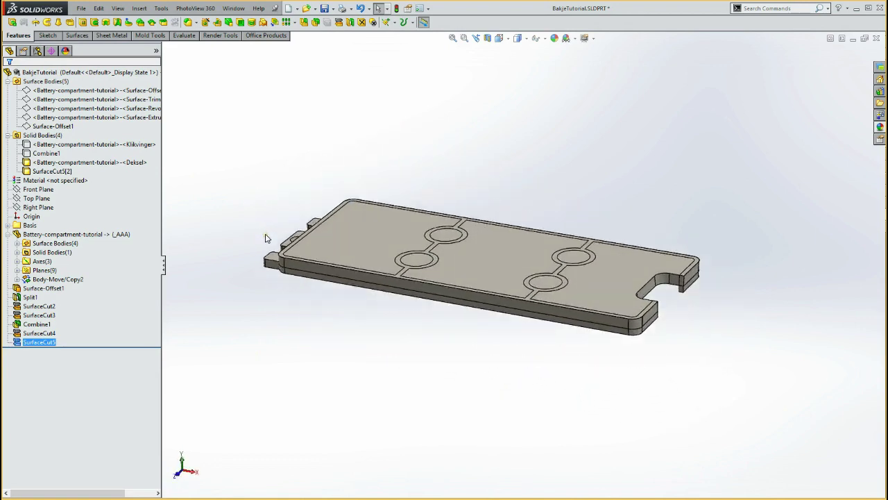
middle_click_drag(266, 237, 190, 141)
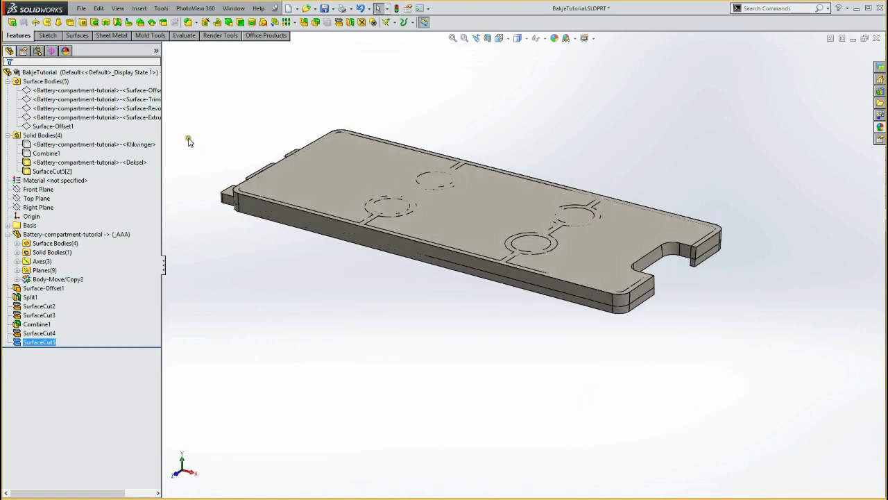
Step: Add Klikvinger, Deksel and SurfaceCut5[2] together into one lid body, Combine2
left_click(99, 147)
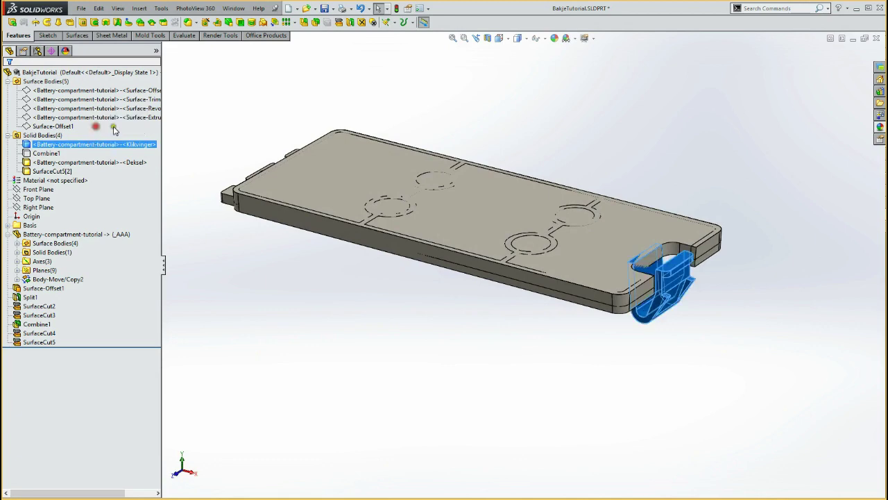
left_click(47, 162, "ctrl")
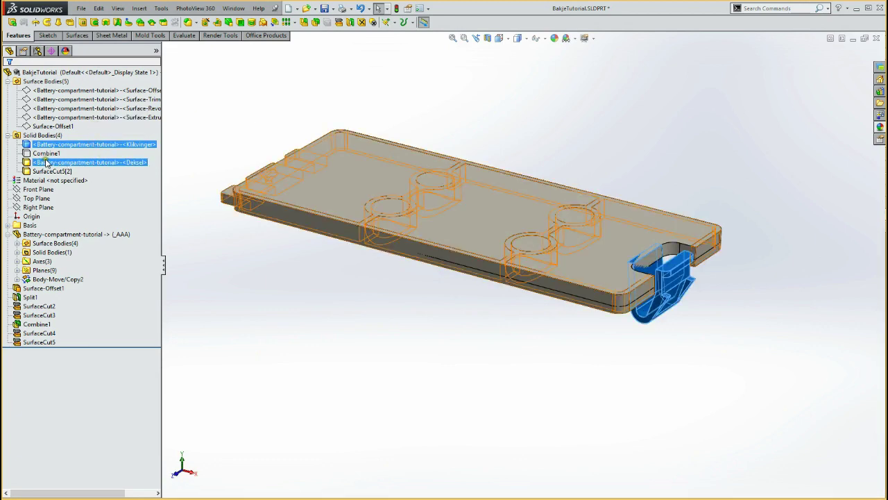
left_click(47, 172, "ctrl")
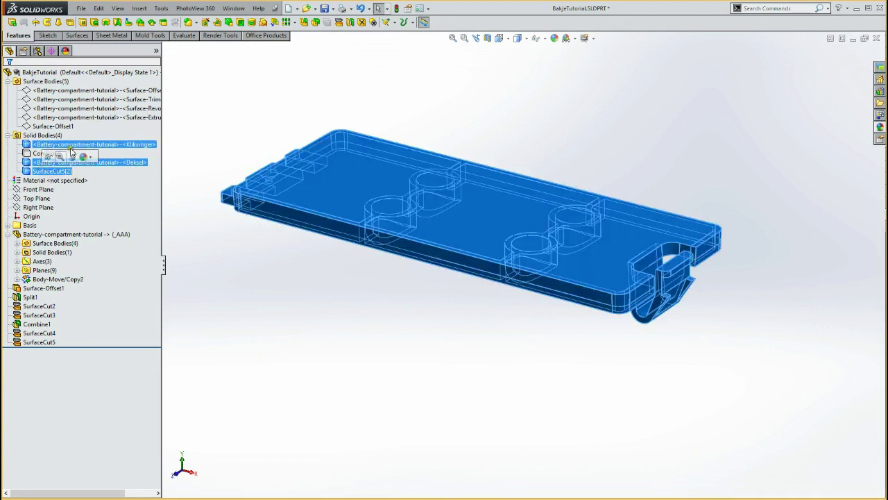
left_click(317, 23)
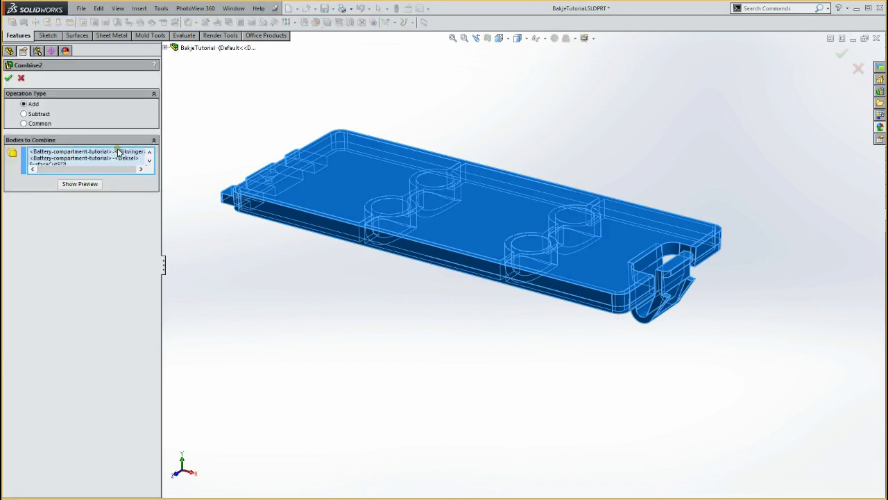
left_click(9, 78)
mouse_move(264, 306)
middle_mouse_down()
mouse_move(483, 423)
mouse_move(428, 407)
middle_mouse_up()
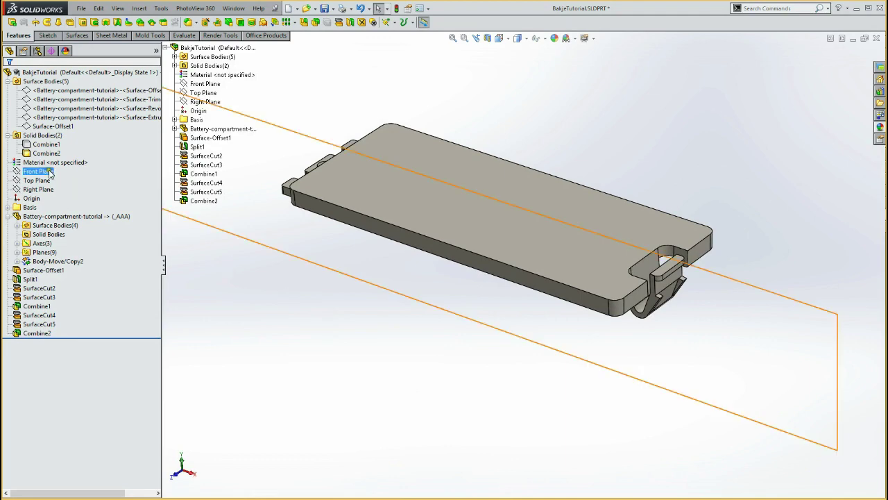
left_click(45, 144)
Step: Show the hidden Combine1 housing body again
left_click(43, 130)
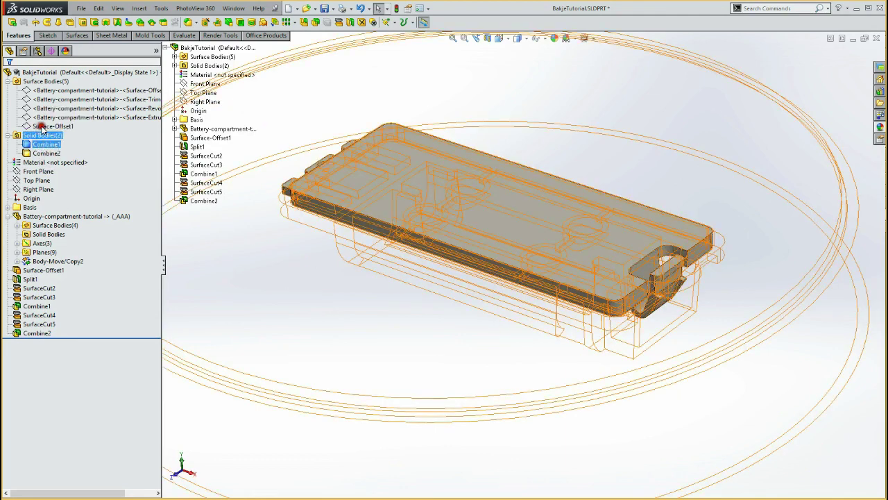
left_click(834, 472)
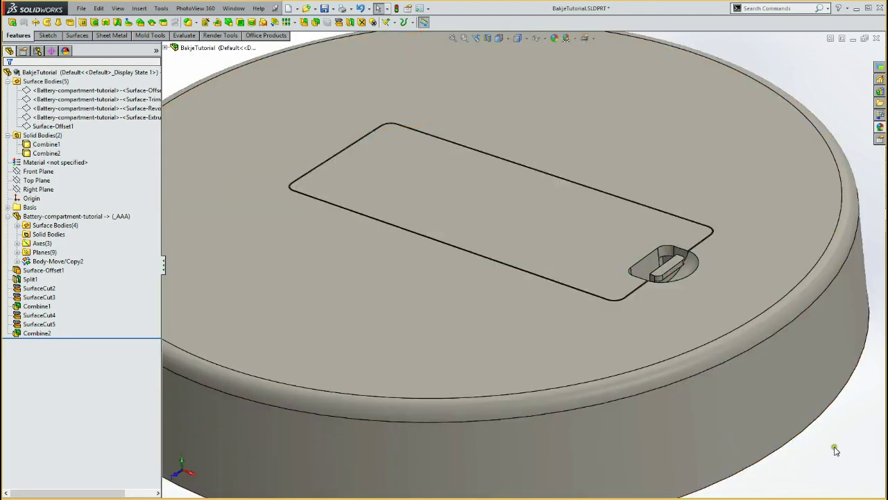
scroll(724, 440, "up", 2)
scroll(770, 440, "up", 2)
scroll(821, 441, "up", 2)
Step: Zoom in on the battery lid outline and clip and start a constant-size fillet
scroll(821, 441, "down", 2)
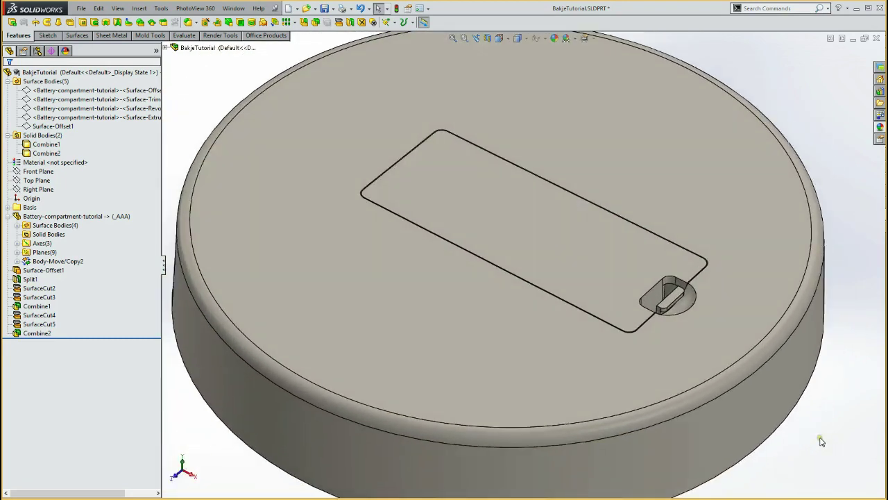
scroll(819, 439, "down", 2)
scroll(817, 436, "down", 2)
scroll(804, 434, "down", 1)
scroll(771, 424, "down", 1)
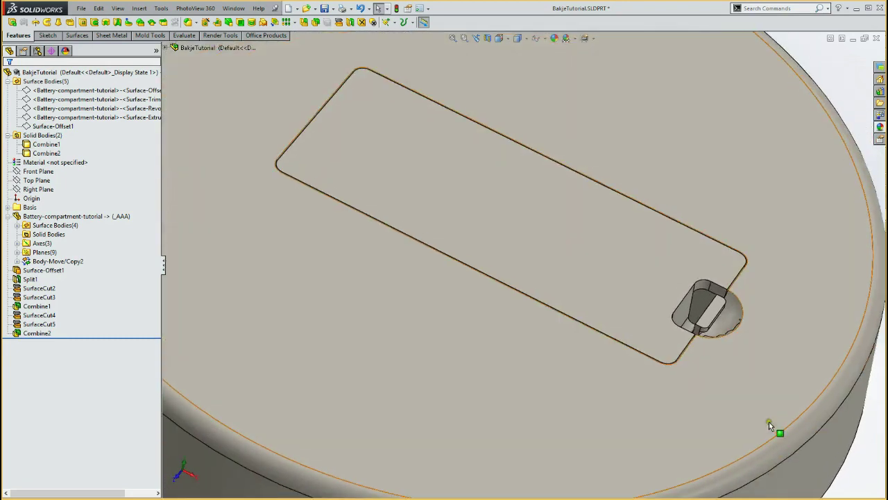
scroll(766, 422, "down", 2)
scroll(764, 425, "down", 2)
scroll(765, 425, "down", 2)
scroll(764, 426, "down", 2)
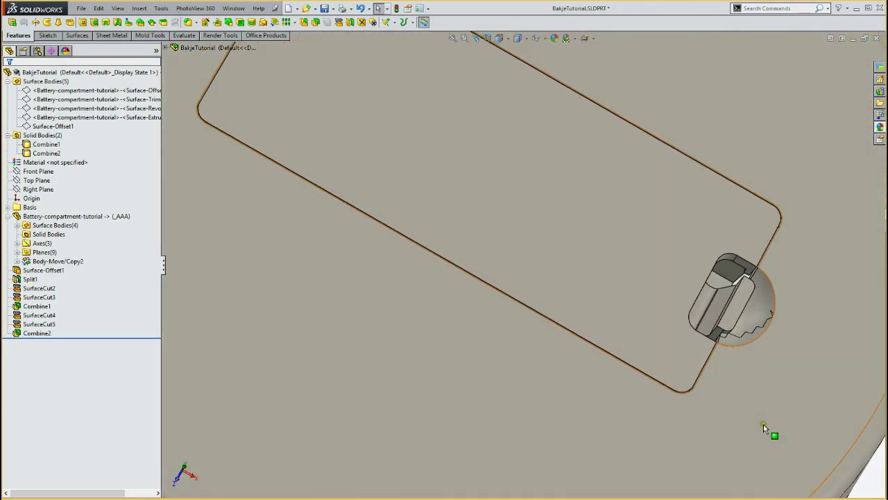
scroll(760, 356, "down", 1)
scroll(759, 365, "down", 1)
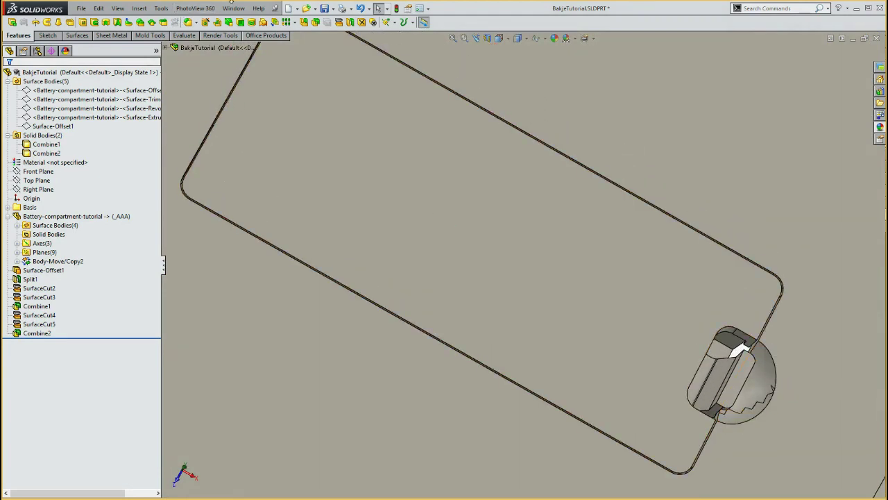
left_click(187, 22)
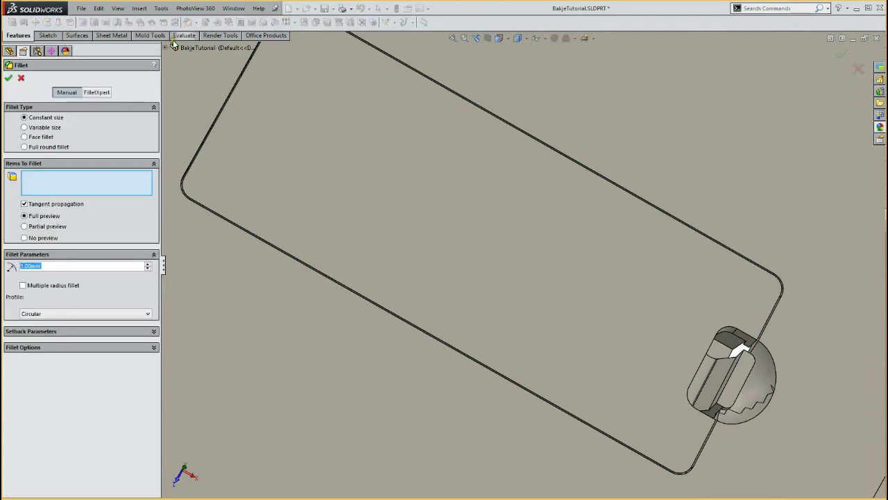
Step: Fillet the knob edge at 1 mm and the lid outline edge at 0.2 mm
left_click(775, 366)
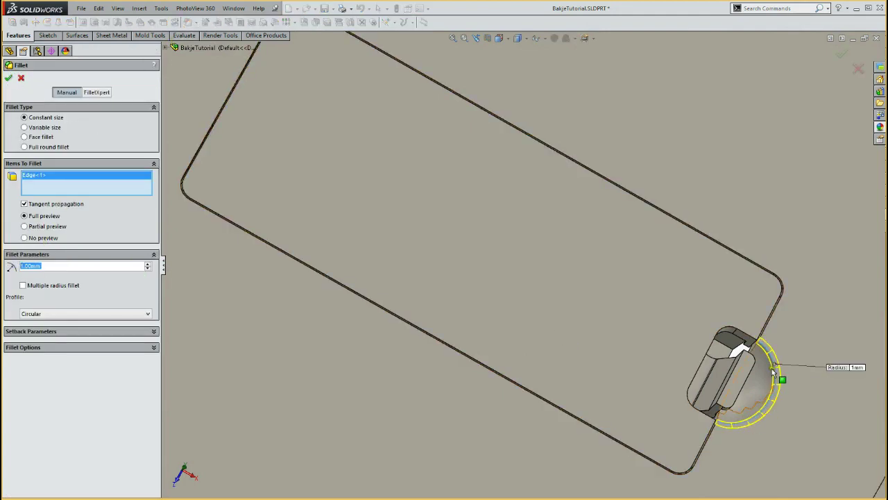
left_click(8, 78)
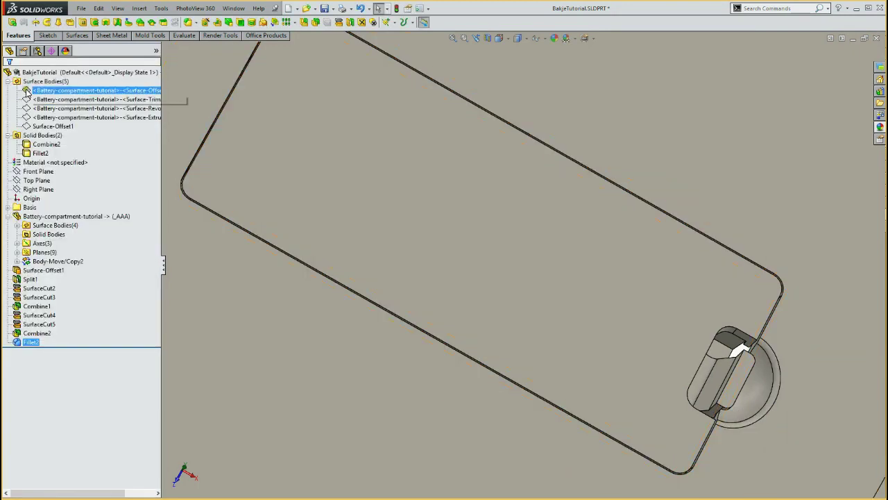
left_click(187, 22)
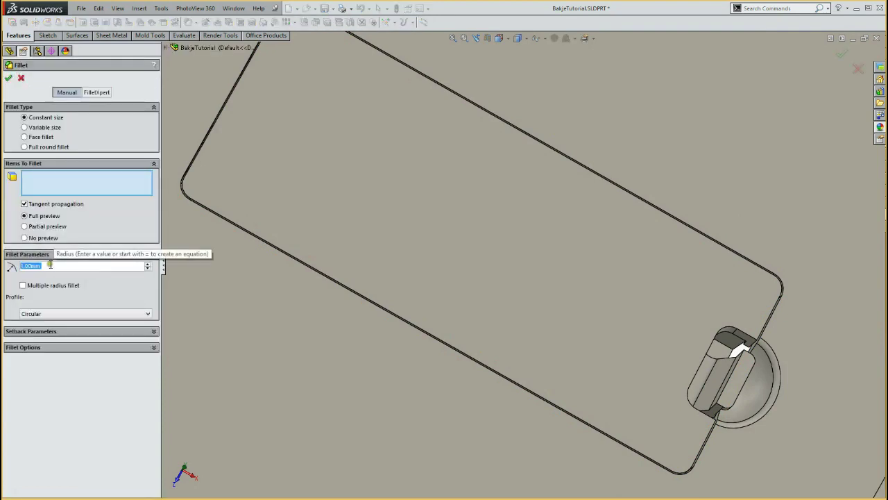
type(".2")
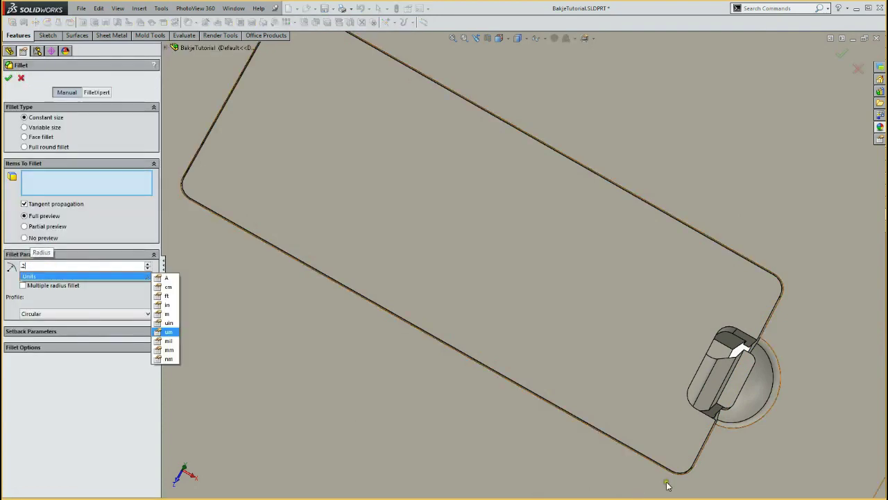
key("Return")
left_click(682, 477)
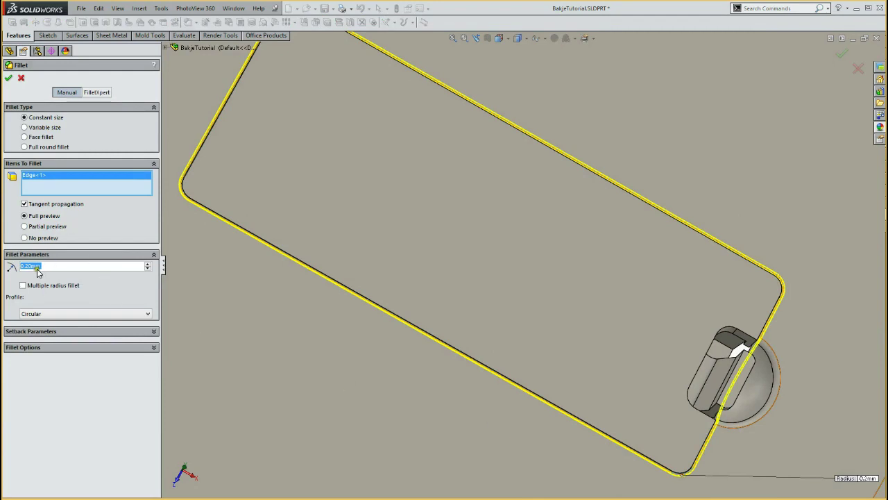
left_click(8, 78)
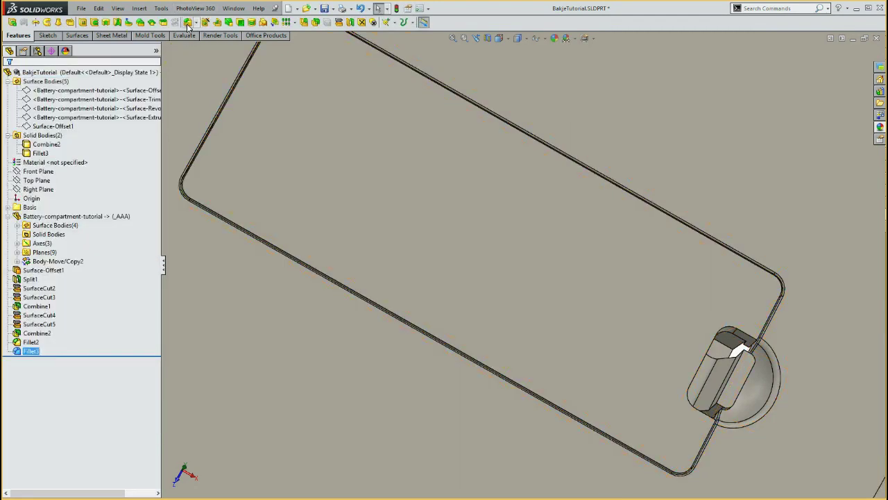
Step: Fillet the knob edge loop and outer lid edge loop at 0.2 mm
left_click(187, 22)
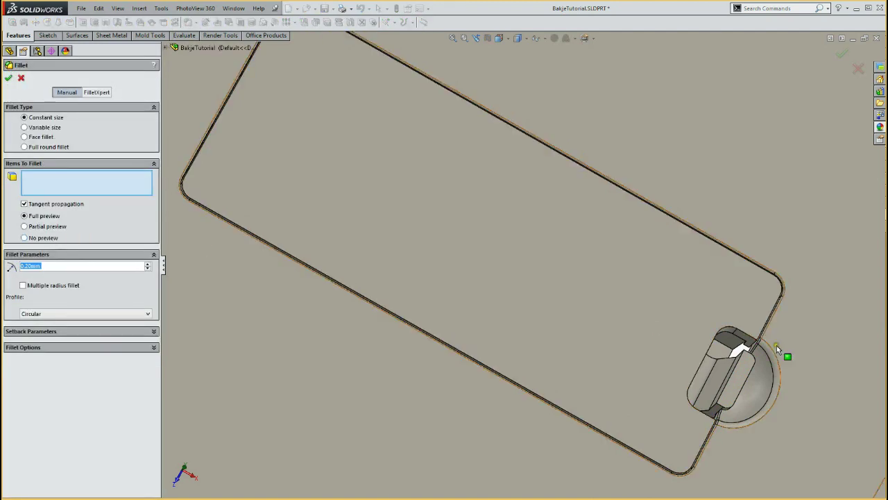
left_click(749, 338)
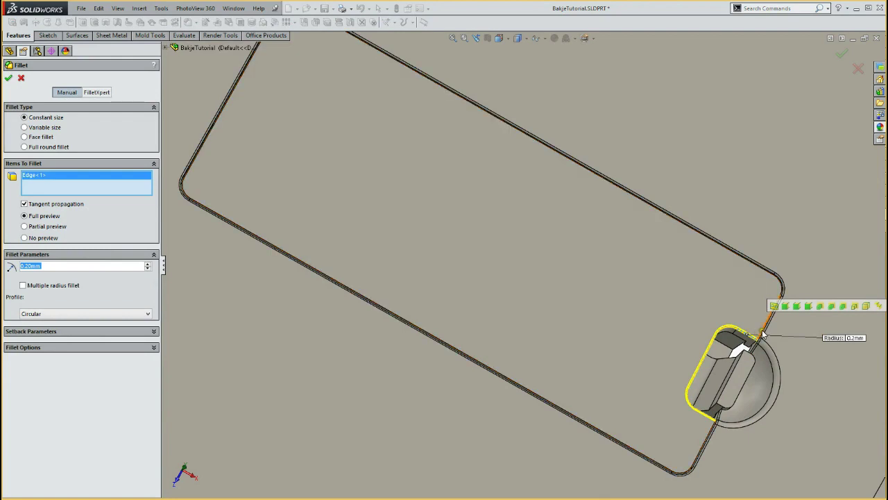
left_click(762, 333)
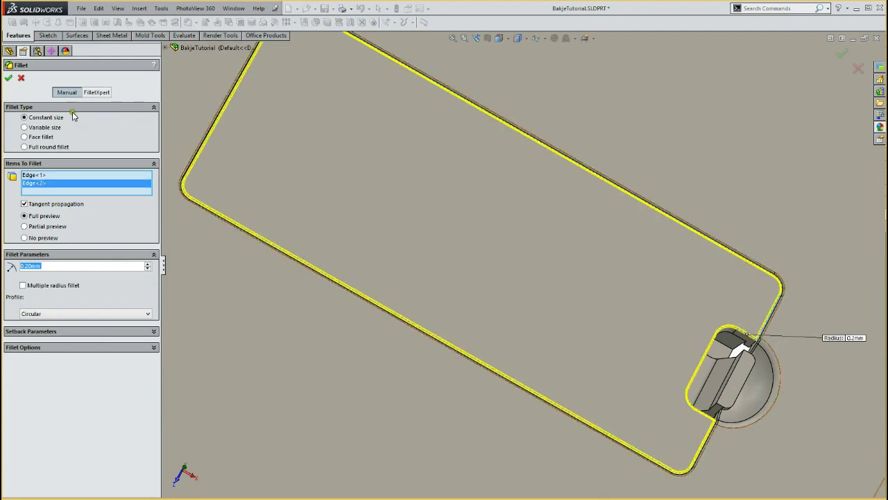
left_click(11, 79)
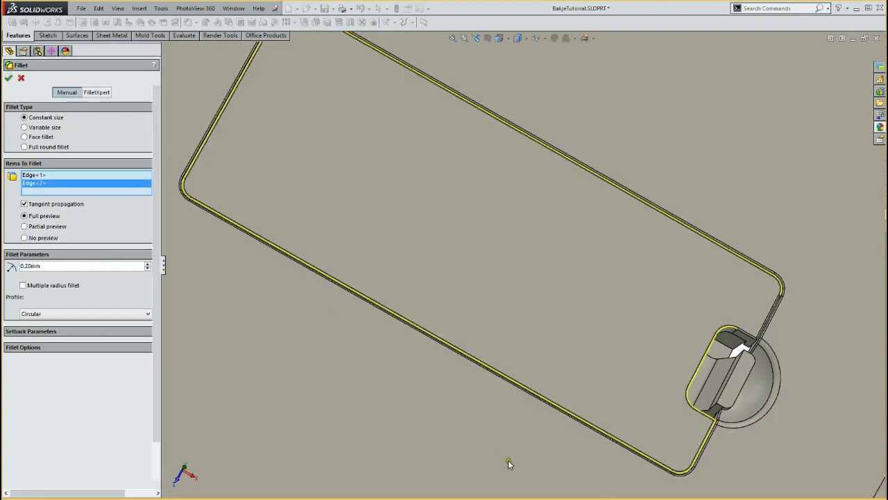
Step: Return to an isometric overview and select the Default configuration in the ConfigurationManager
key("ctrl+7")
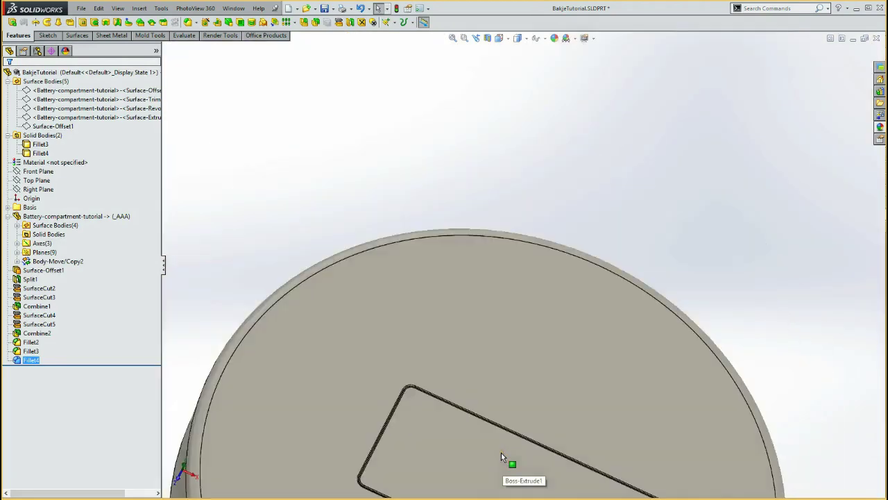
scroll(503, 453, "down", 1)
scroll(549, 427, "down", 2)
scroll(541, 416, "down", 1)
scroll(472, 410, "down", 1)
mouse_move(408, 406)
middle_mouse_down()
mouse_move(347, 406)
mouse_move(316, 421)
middle_mouse_up()
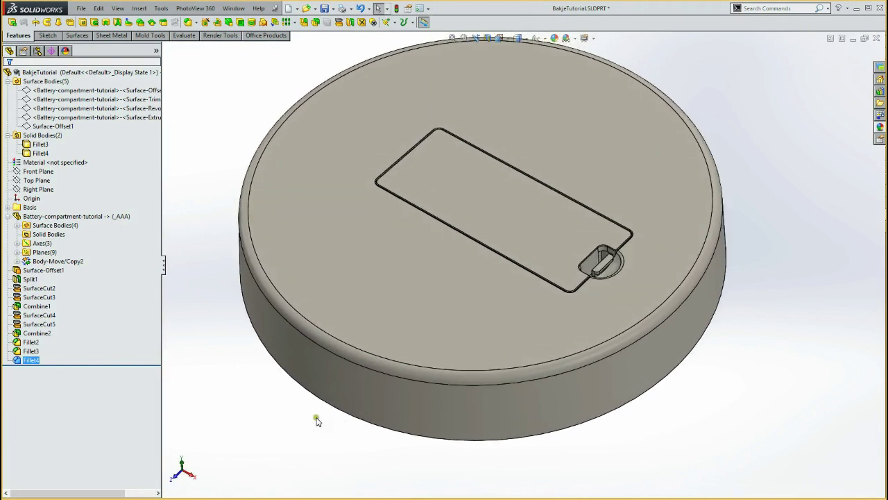
left_click(235, 388)
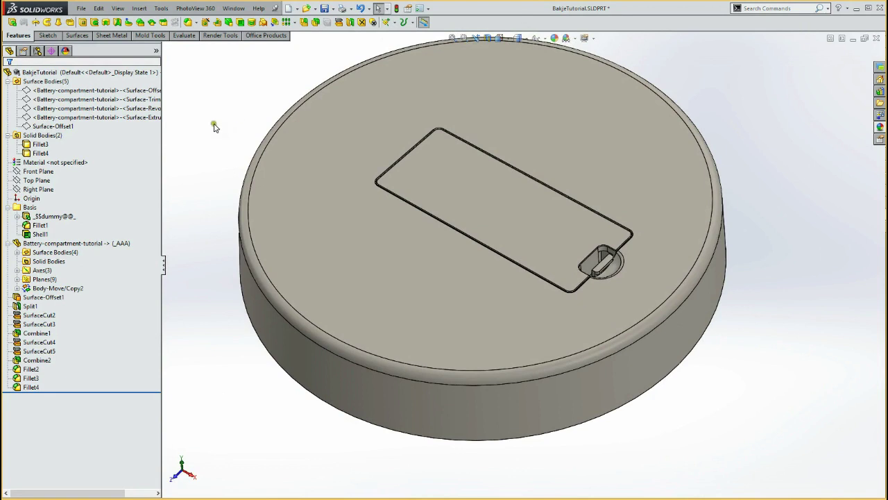
left_click(38, 52)
left_click(46, 83)
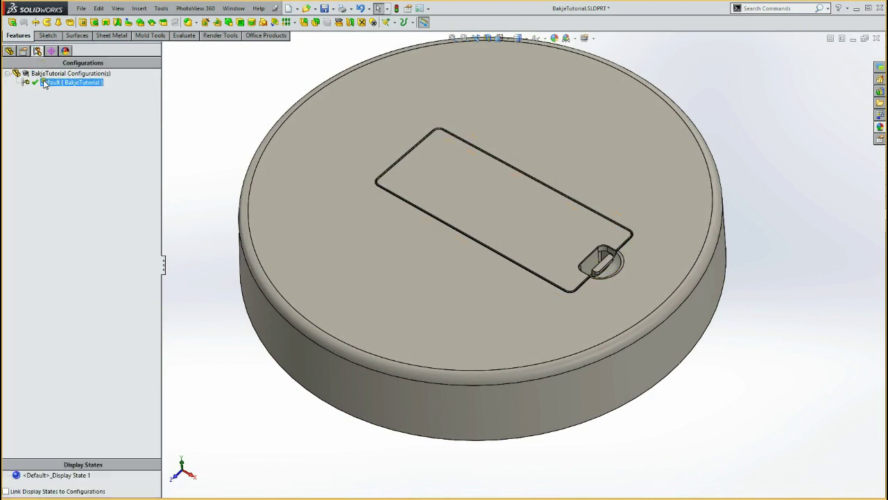
Step: Add a derived configuration named _deksel under Default
right_click(43, 83)
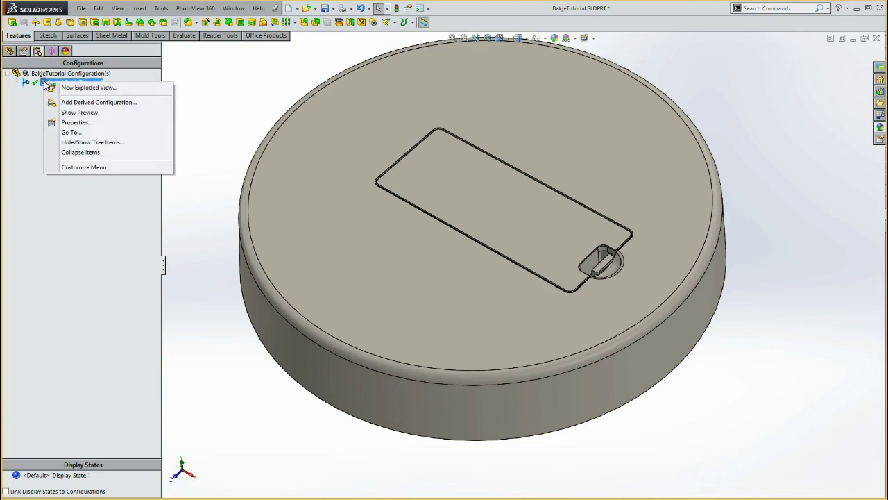
left_click(71, 103)
type("_deksel")
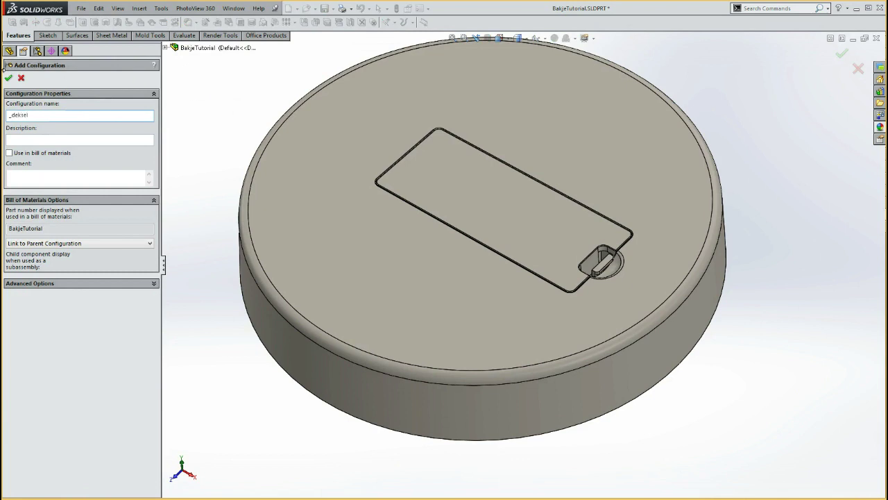
left_click(8, 77)
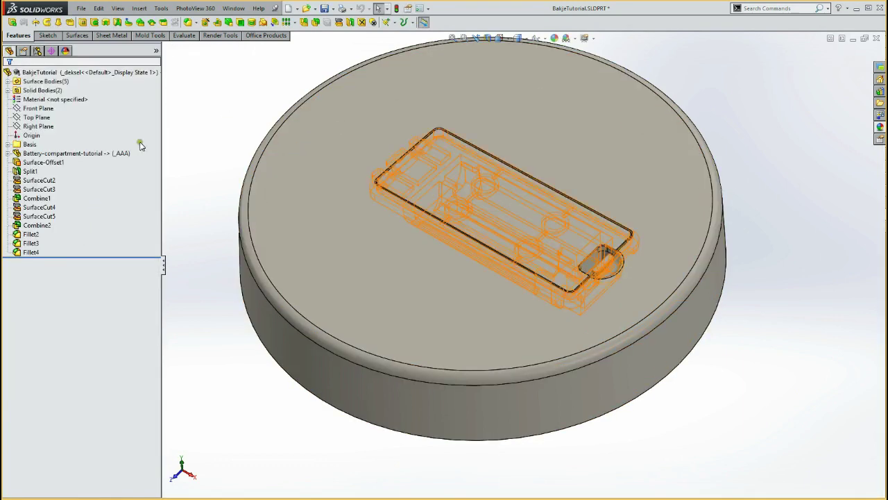
Step: Delete the outer housing body with Delete Body, leaving only the lid
left_click(362, 22)
left_click(362, 116)
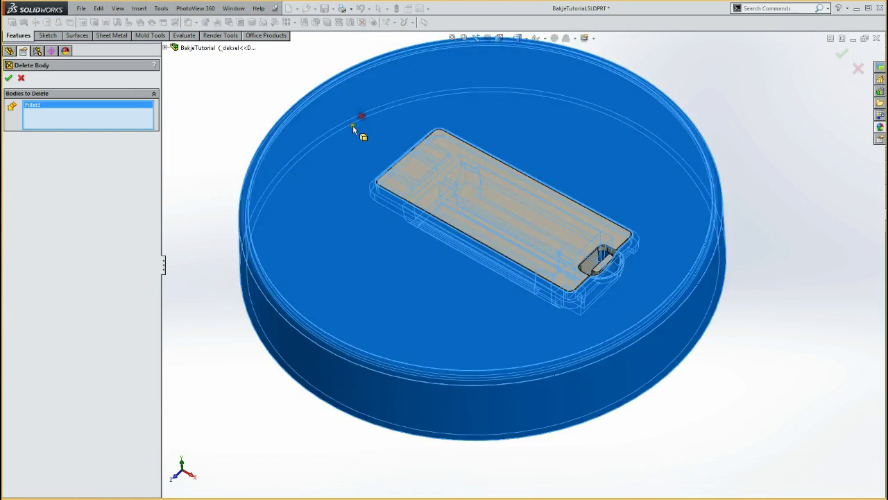
left_click(8, 78)
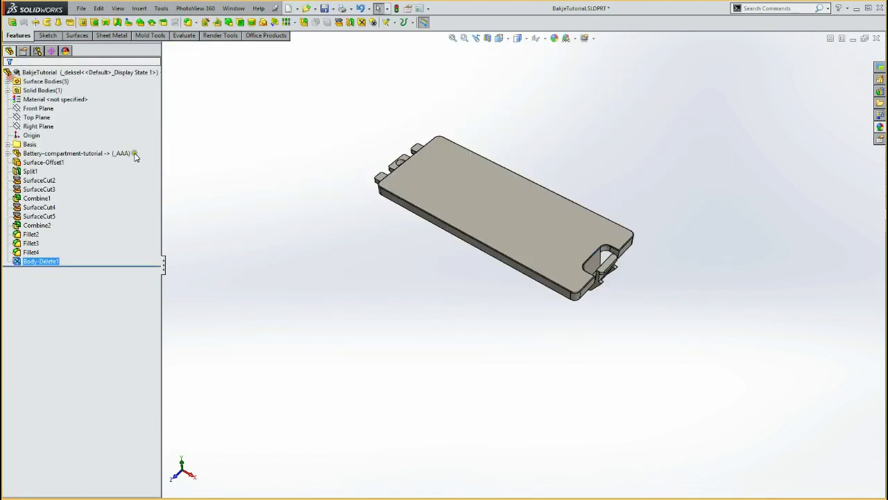
left_click(37, 51)
left_click(50, 82)
Step: Add a derived housing configuration under Default and delete the lid body from it
right_click(52, 82)
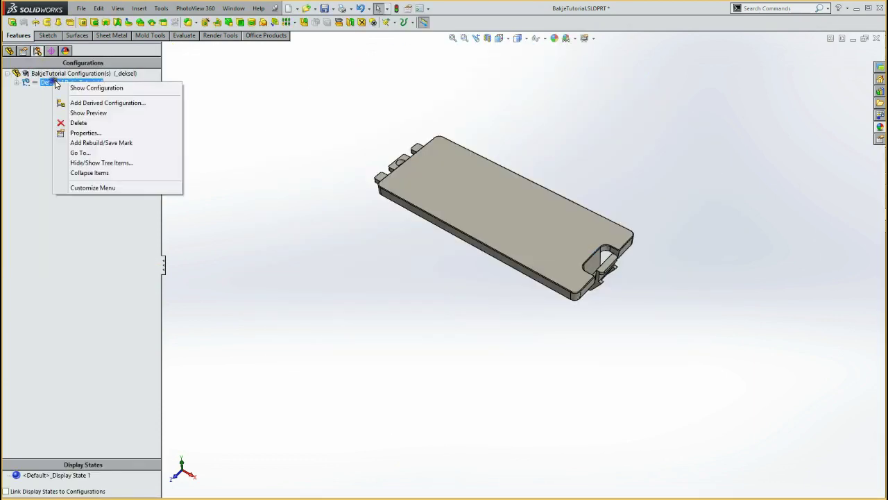
left_click(81, 104)
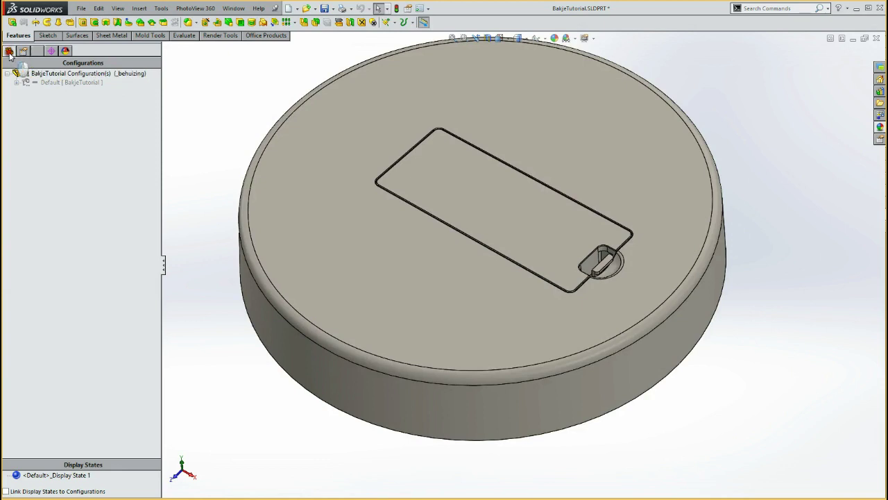
left_click(9, 51)
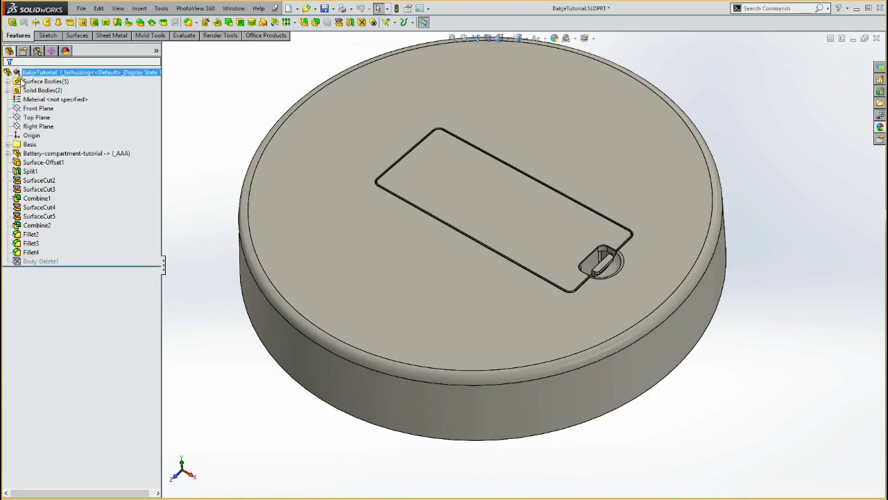
left_click(361, 23)
left_click(454, 166)
left_click(9, 77)
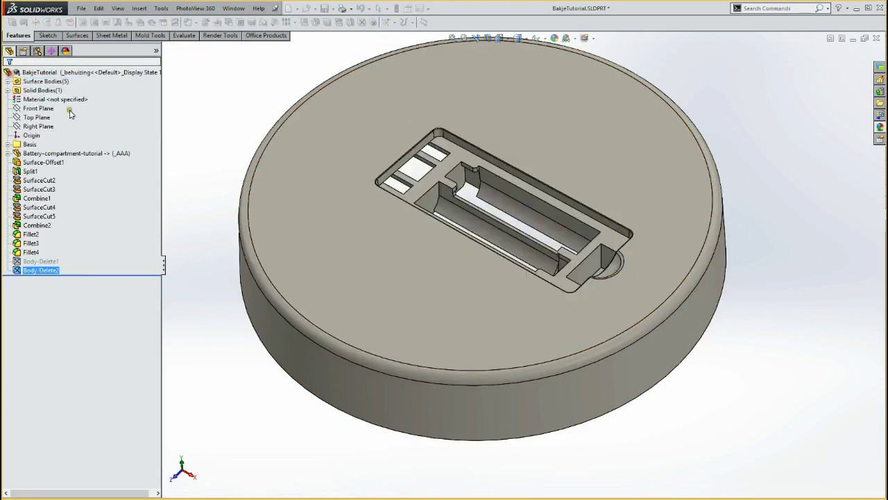
Step: Activate the _behuizing housing configuration and show it in isometric view
left_click(38, 51)
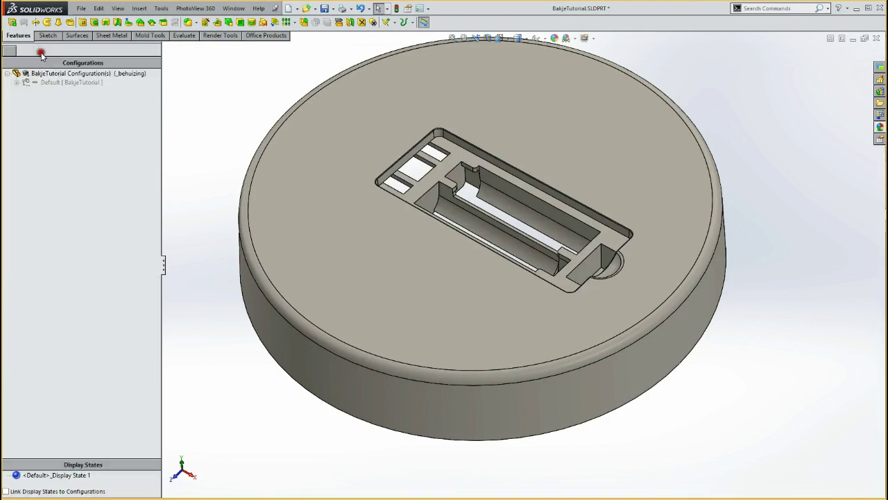
left_click(17, 83)
left_click(53, 91)
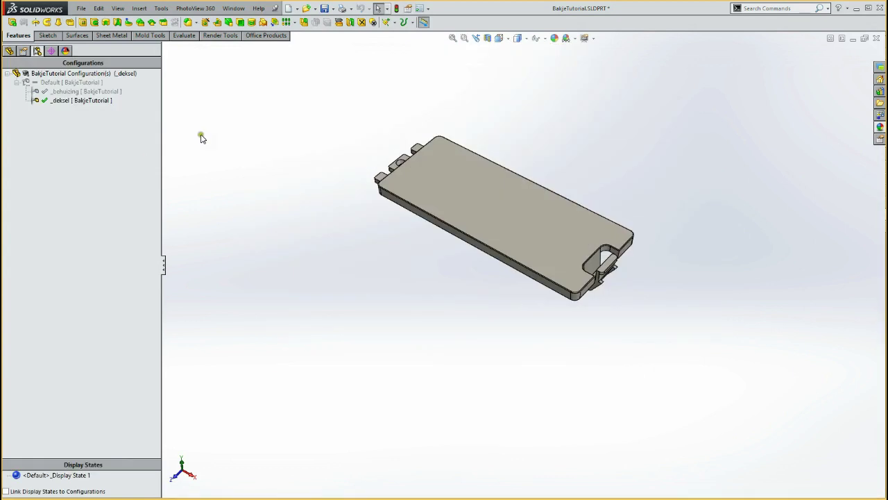
left_click(48, 93)
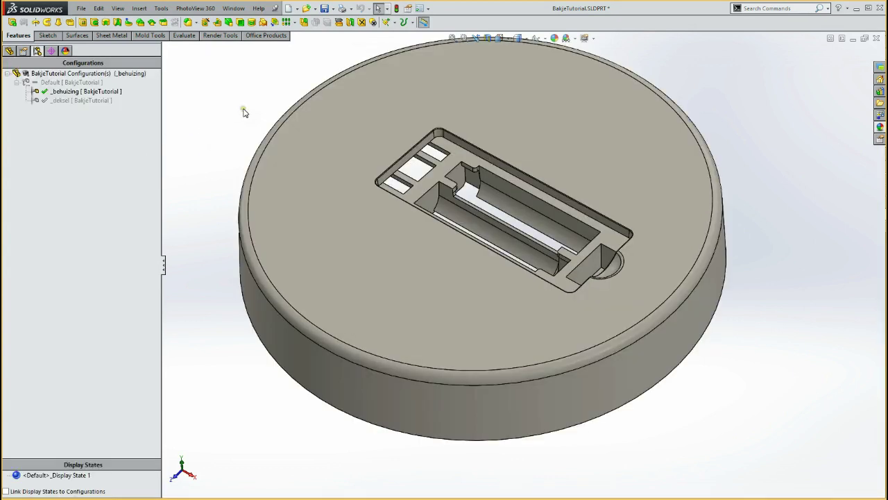
key("ctrl+7")
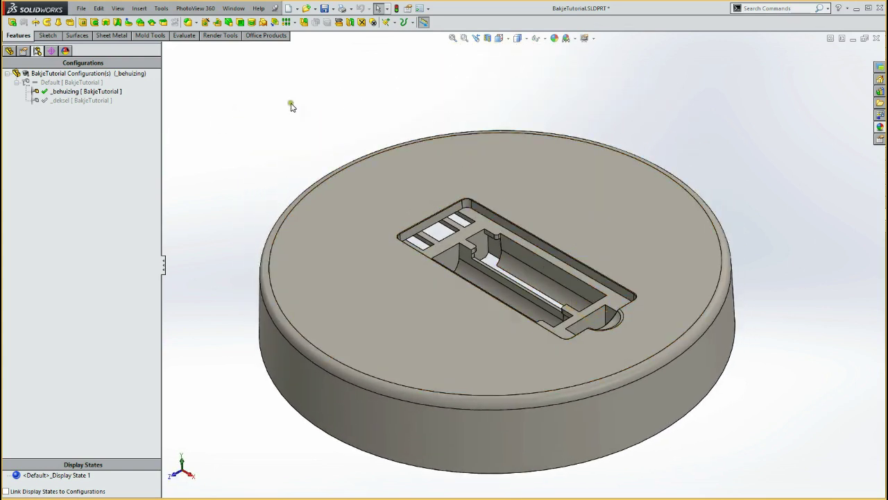
left_click(254, 111)
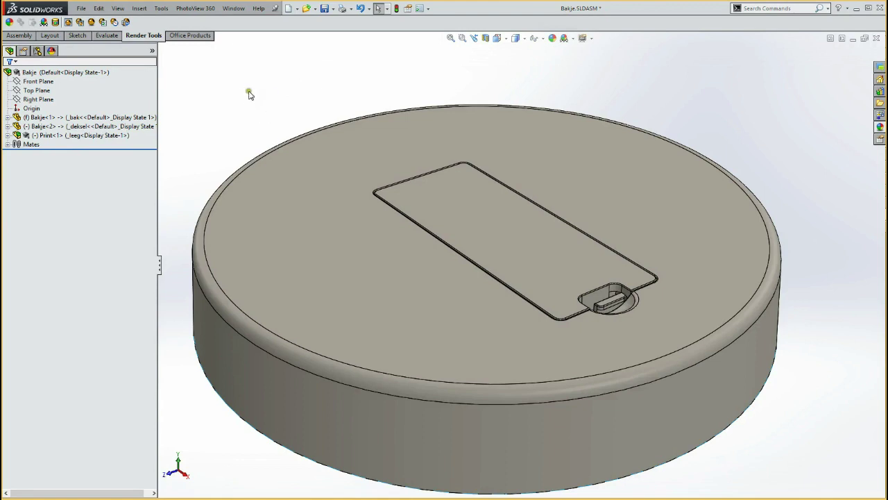
Step: Swing the Bakje<2> lid open on its hinge, ending half open
left_click(92, 116)
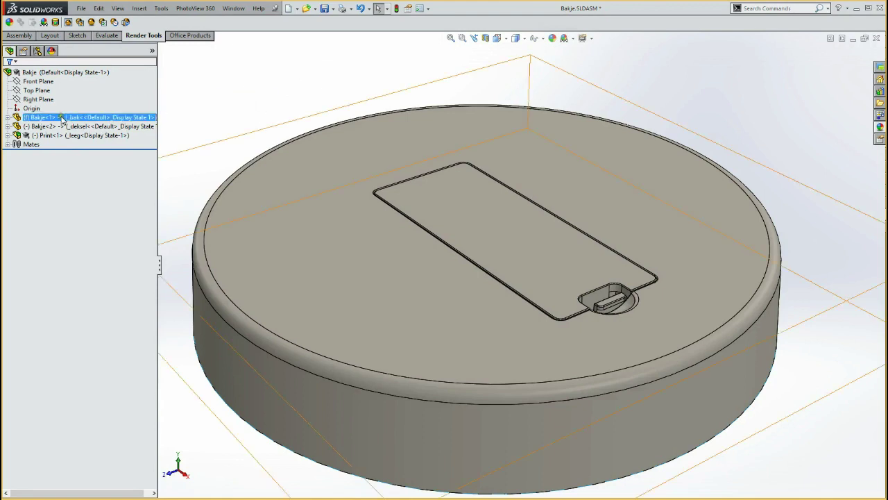
left_click(61, 118)
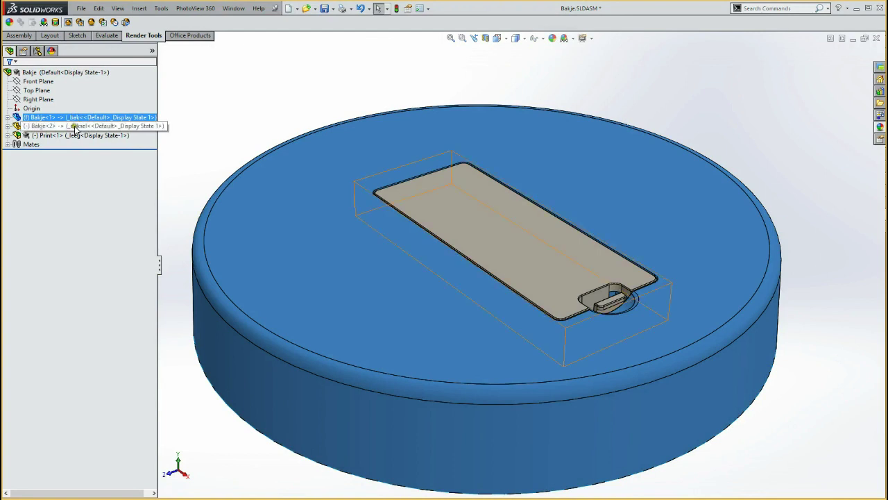
left_click(76, 128)
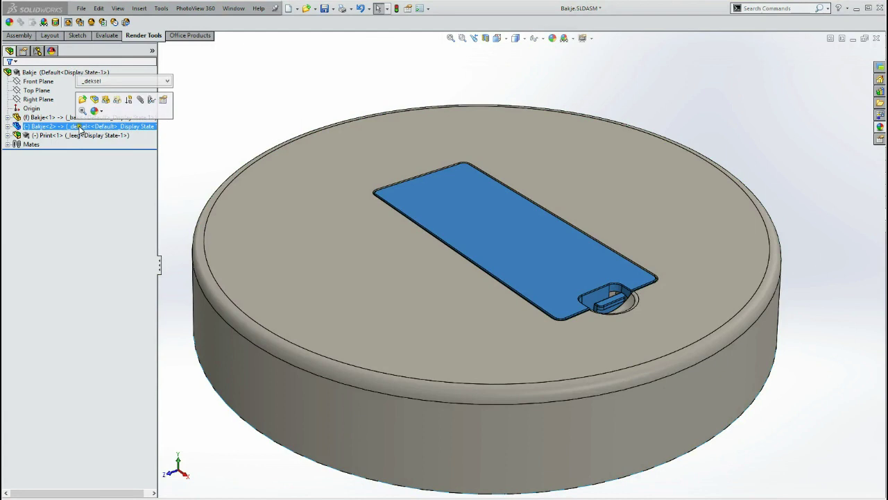
left_click(250, 101)
mouse_move(582, 272)
left_mouse_down()
mouse_move(563, 211)
mouse_move(470, 59)
mouse_move(488, 87)
mouse_move(484, 121)
mouse_move(427, 55)
mouse_move(468, 139)
left_mouse_up()
left_click_drag(494, 175, 444, 84)
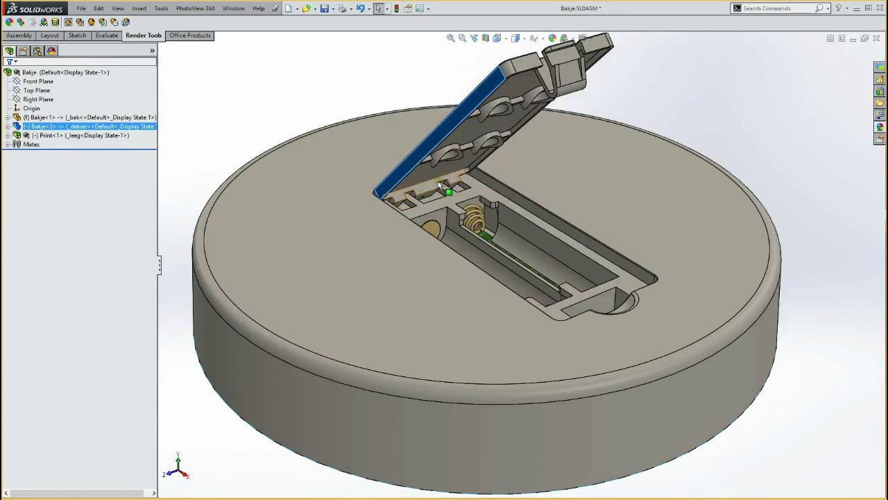
mouse_move(517, 65)
left_mouse_down()
mouse_move(549, 173)
mouse_move(540, 50)
mouse_move(503, 133)
mouse_move(567, 164)
left_mouse_up()
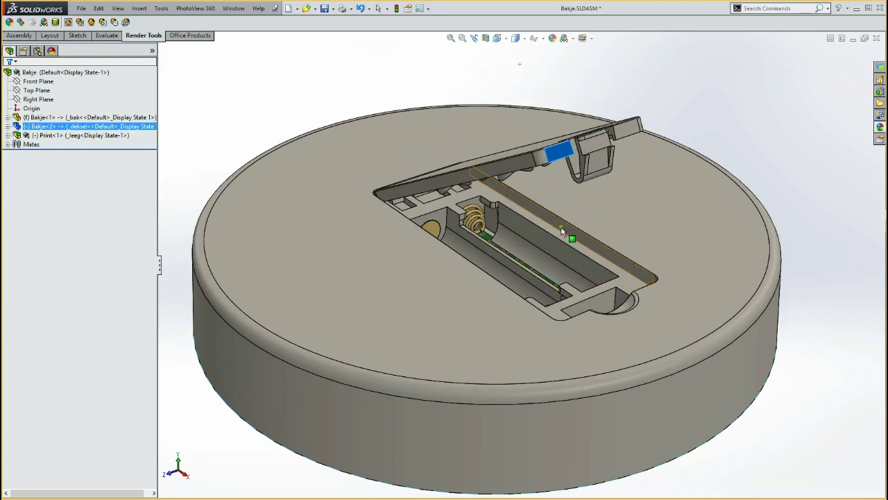
Step: Orbit and zoom the assembly to look into the open battery compartment
mouse_move(558, 265)
middle_mouse_down()
mouse_move(497, 251)
mouse_move(548, 261)
mouse_move(456, 264)
mouse_move(534, 229)
mouse_move(478, 242)
mouse_move(493, 225)
mouse_move(527, 278)
middle_mouse_up()
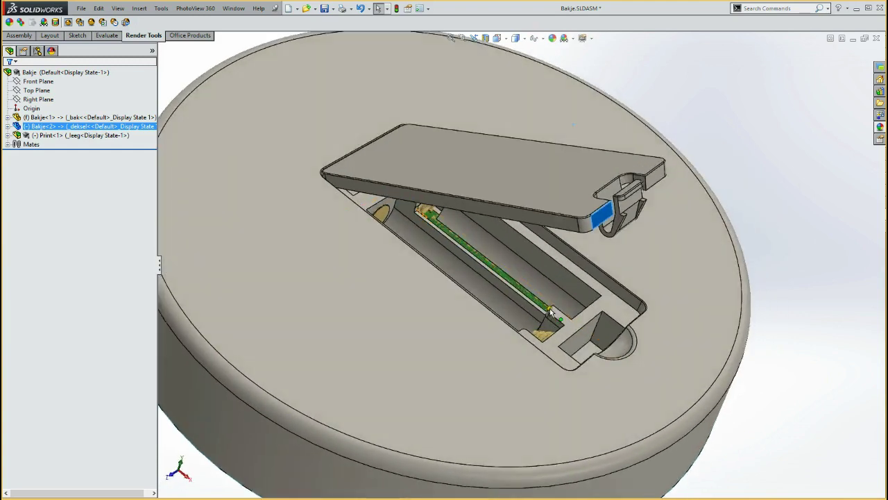
scroll(555, 327, "down", 5)
scroll(583, 362, "up", 3)
scroll(582, 362, "up", 3)
mouse_move(582, 362)
middle_mouse_down()
mouse_move(519, 318)
mouse_move(512, 203)
mouse_move(523, 145)
middle_mouse_up()
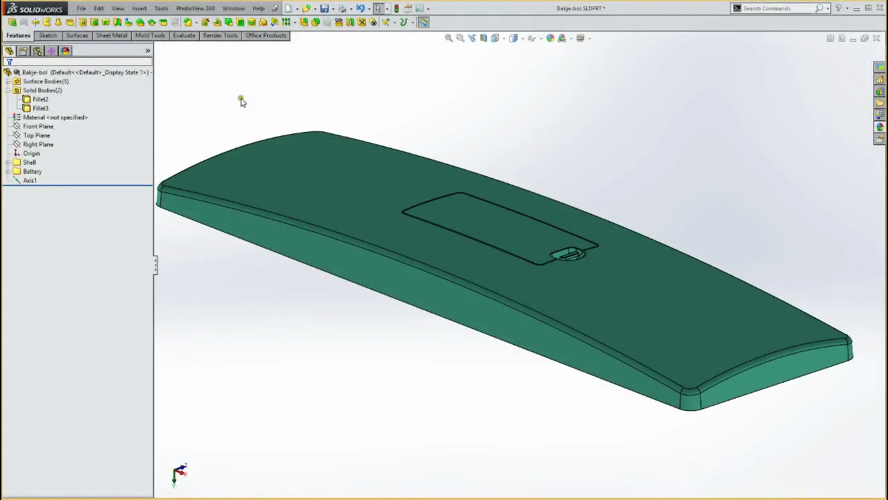
mouse_move(241, 102)
middle_mouse_down()
mouse_move(298, 125)
mouse_move(389, 329)
mouse_move(419, 313)
mouse_move(601, 333)
mouse_move(773, 267)
mouse_move(763, 252)
mouse_move(391, 224)
mouse_move(308, 233)
mouse_move(525, 252)
middle_mouse_up()
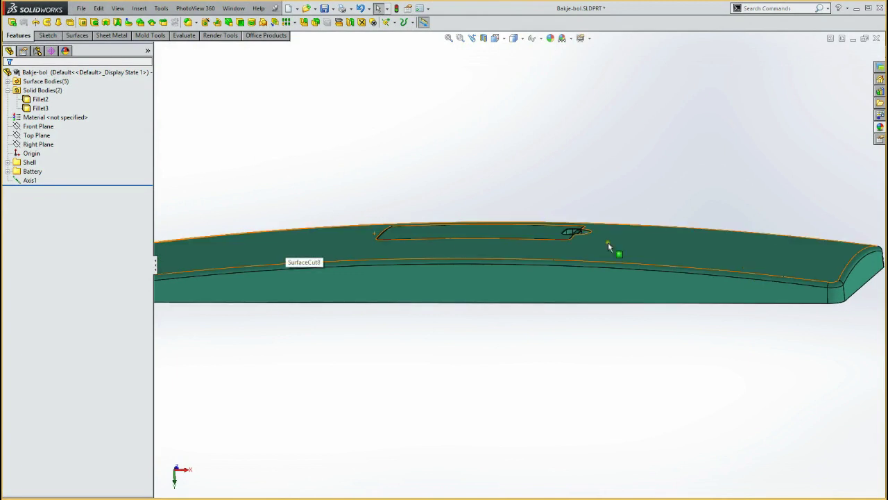
mouse_move(232, 254)
middle_mouse_down()
mouse_move(438, 209)
mouse_move(629, 210)
mouse_move(644, 266)
mouse_move(683, 258)
mouse_move(659, 284)
mouse_move(642, 280)
mouse_move(616, 302)
middle_mouse_up()
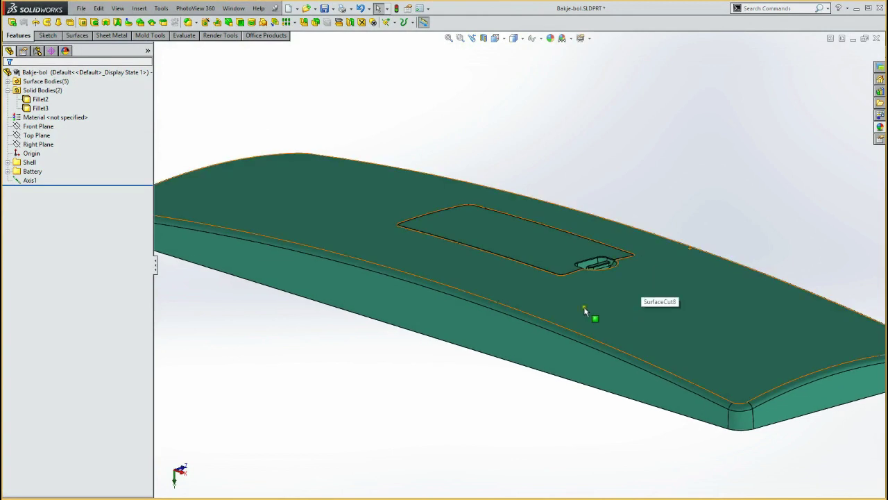
left_click(588, 306)
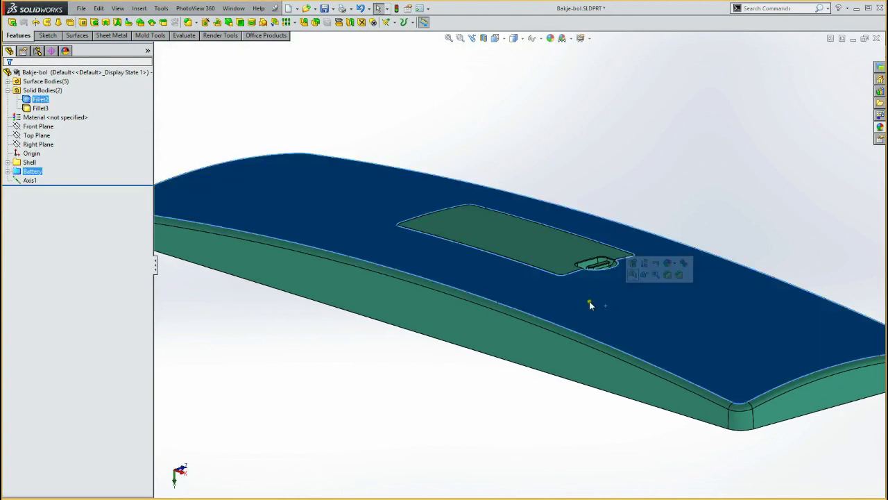
mouse_move(534, 276)
middle_mouse_down()
mouse_move(426, 333)
mouse_move(590, 282)
mouse_move(624, 288)
middle_mouse_up()
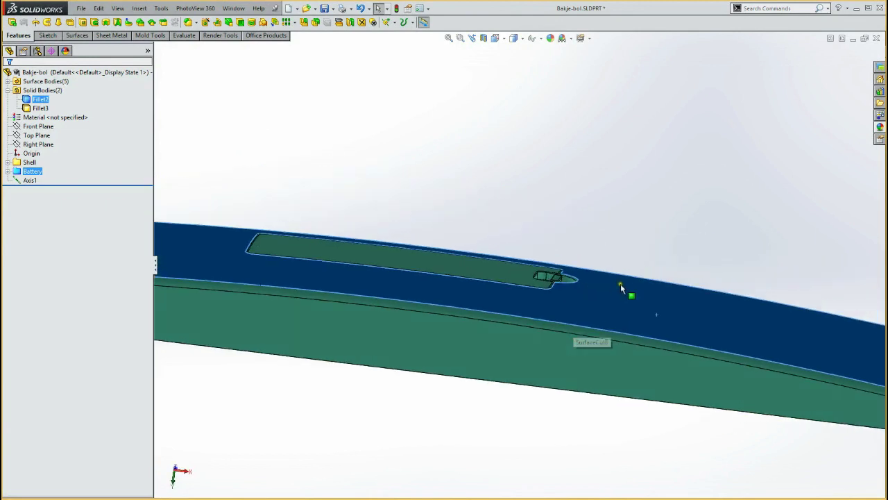
scroll(610, 288, "down", 2)
scroll(586, 284, "down", 2)
scroll(569, 279, "down", 3)
mouse_move(566, 278)
middle_mouse_down()
mouse_move(485, 234)
mouse_move(512, 272)
mouse_move(486, 272)
middle_mouse_up()
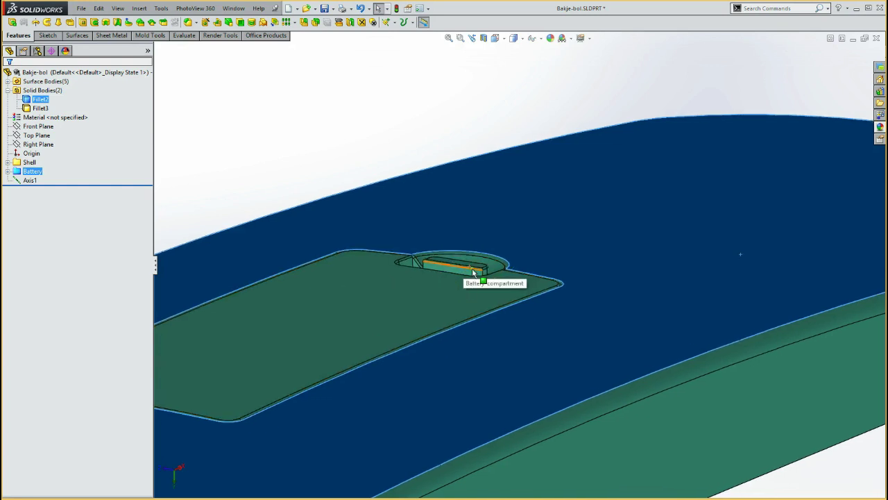
middle_click_drag(460, 270, 463, 209, "ctrl")
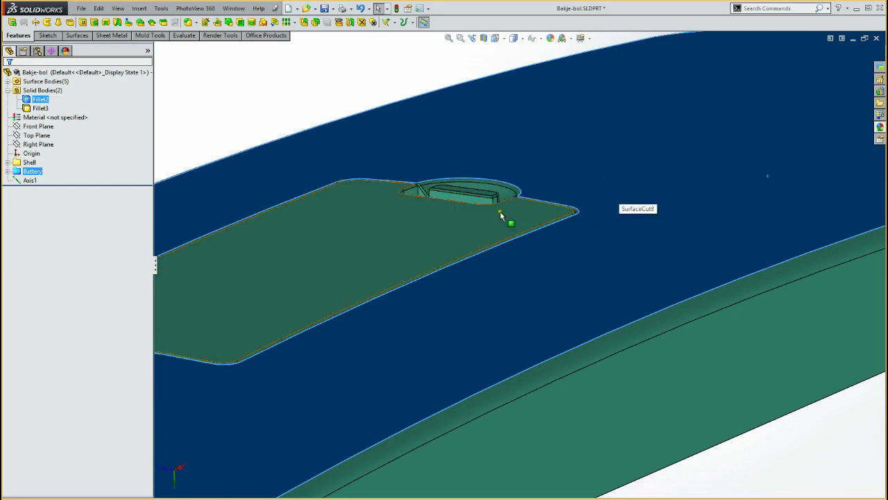
mouse_move(469, 192)
middle_mouse_down()
mouse_move(514, 224)
mouse_move(511, 181)
middle_mouse_up()
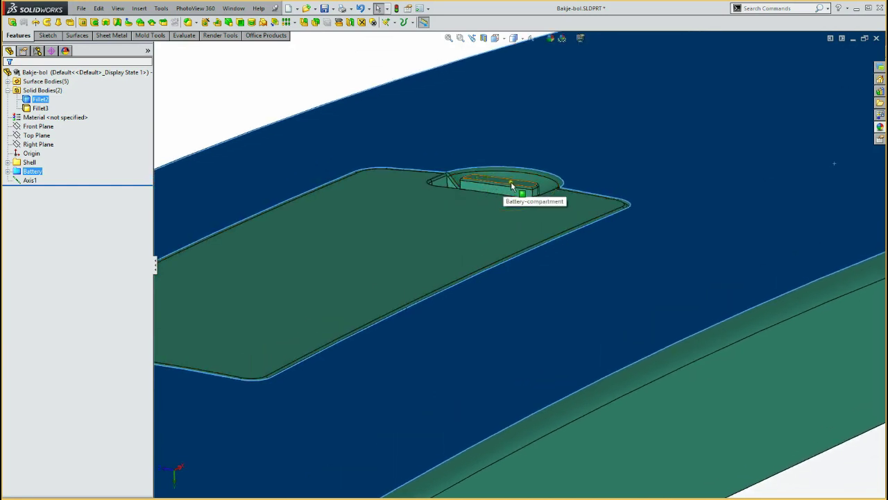
key("Up")
key("Up")
key("Up")
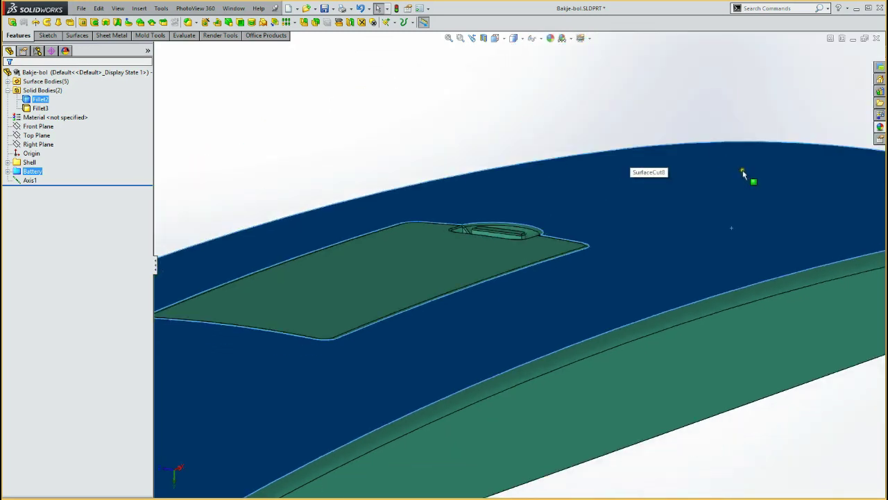
key("Down")
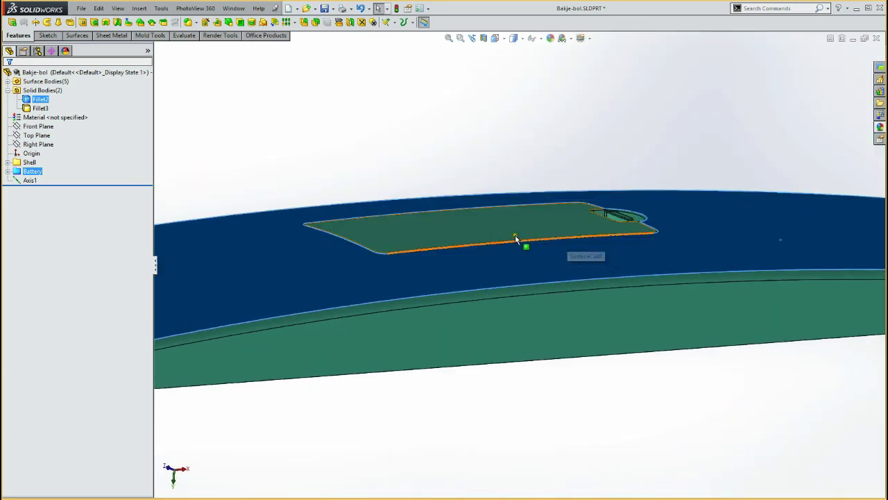
key("Down")
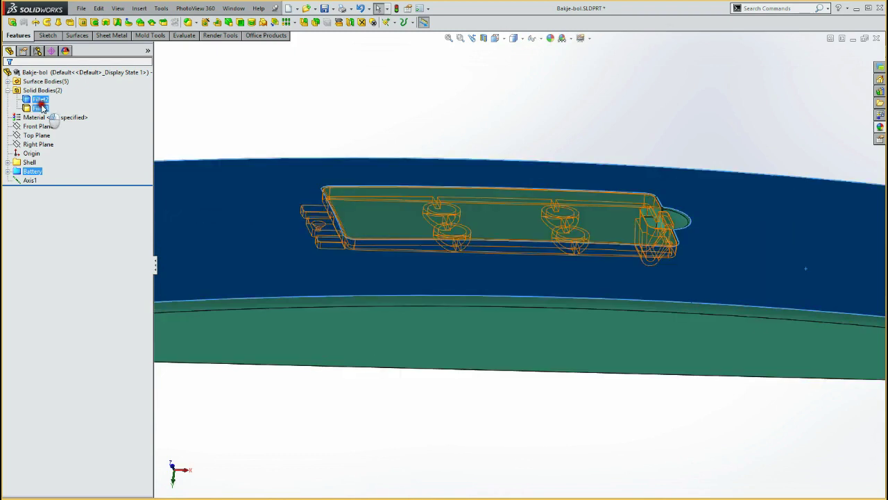
Step: Hide the Fillet3 body and orbit to inspect the battery cavity from above
left_click(41, 107)
left_click(50, 91)
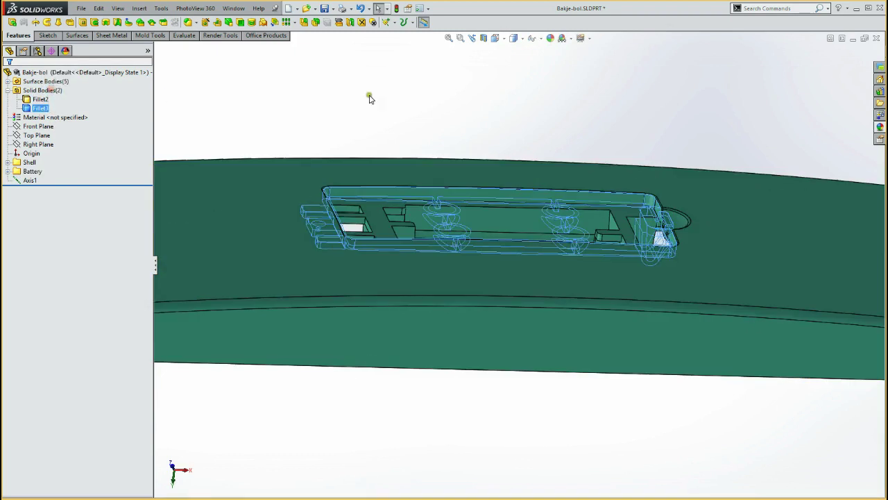
scroll(431, 170, "down", 3)
scroll(516, 215, "down", 2)
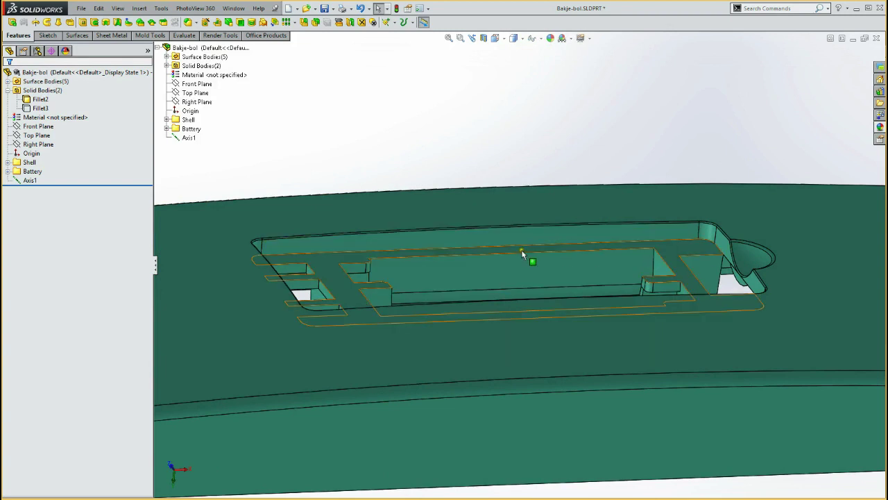
mouse_move(260, 233)
middle_mouse_down()
mouse_move(317, 250)
mouse_move(335, 245)
middle_mouse_up()
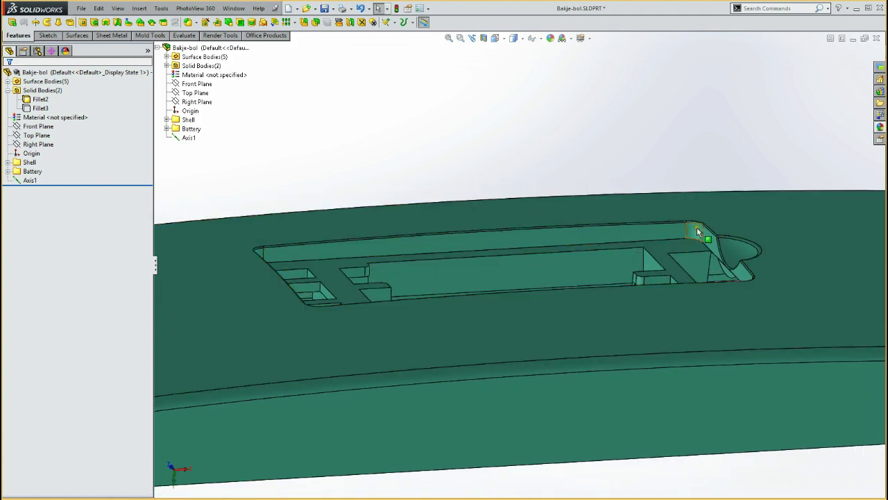
mouse_move(754, 224)
middle_mouse_down()
mouse_move(807, 217)
mouse_move(775, 251)
mouse_move(745, 247)
mouse_move(752, 241)
mouse_move(680, 208)
mouse_move(756, 208)
middle_mouse_up()
mouse_move(694, 185)
middle_mouse_down()
mouse_move(325, 141)
mouse_move(443, 151)
mouse_move(486, 197)
middle_mouse_up()
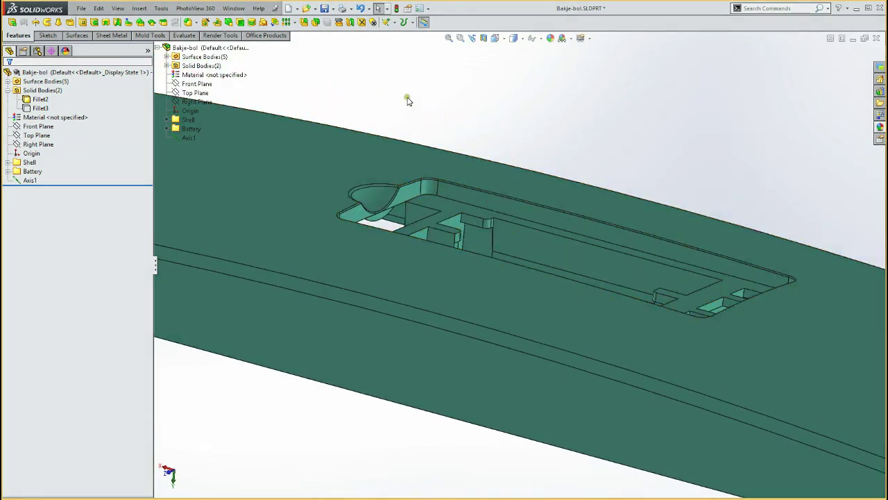